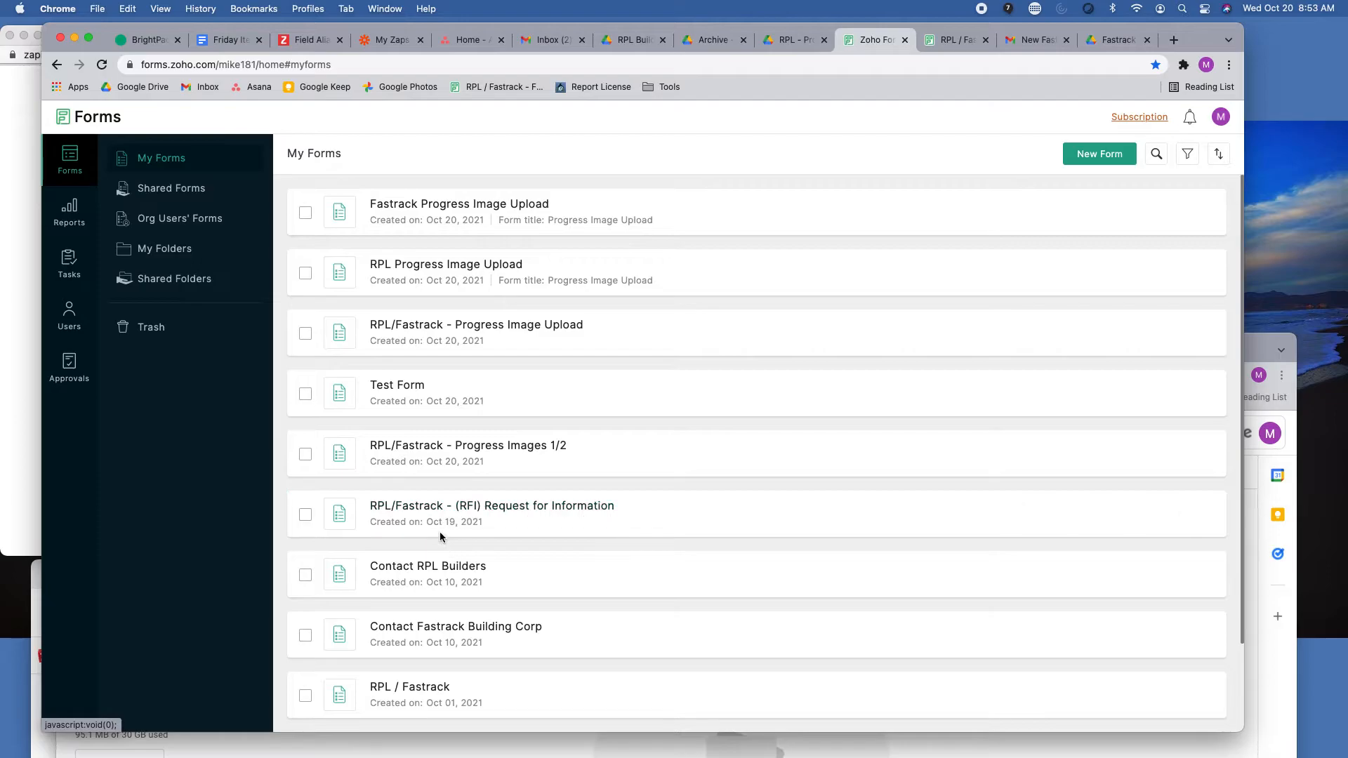
Open the RPL/Fastrack - Progress Image Upload form, select RPL as the company and submit the selection.
click(421, 692)
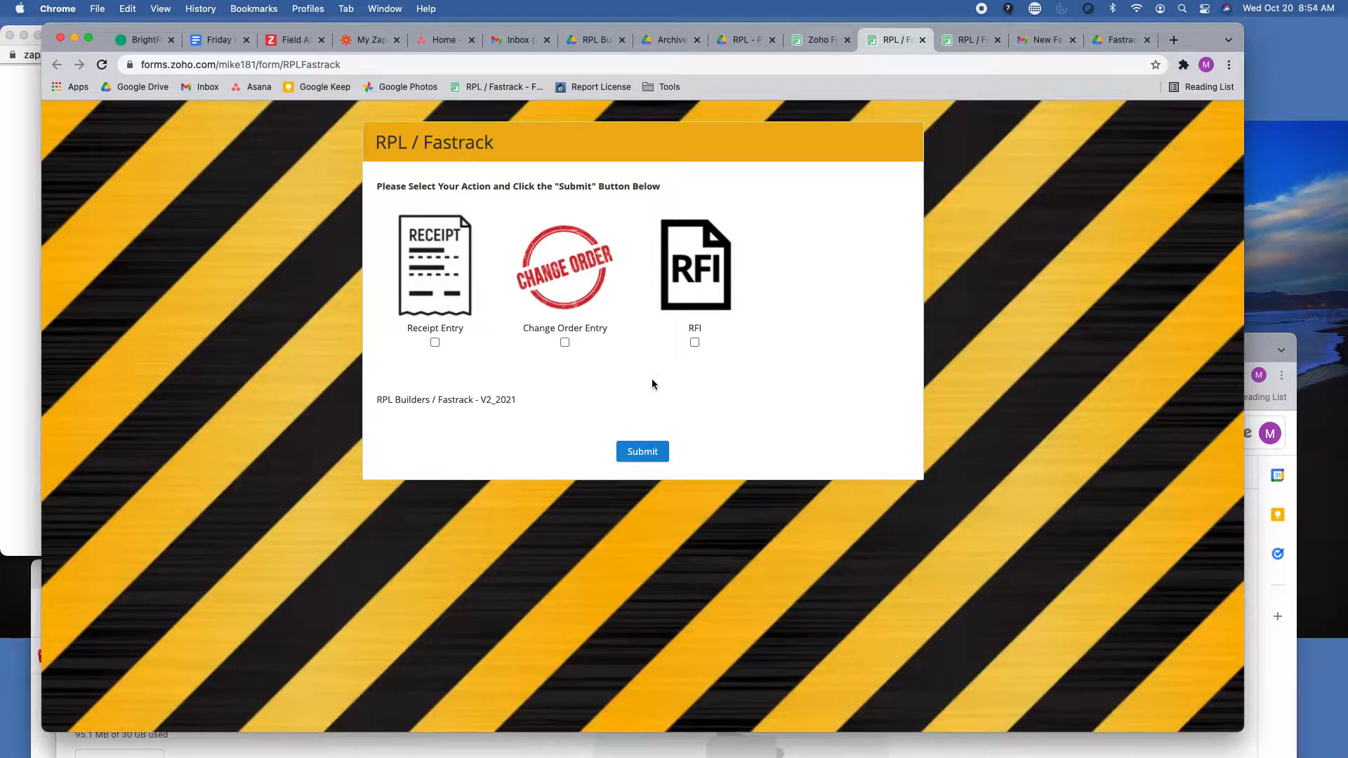
click(921, 40)
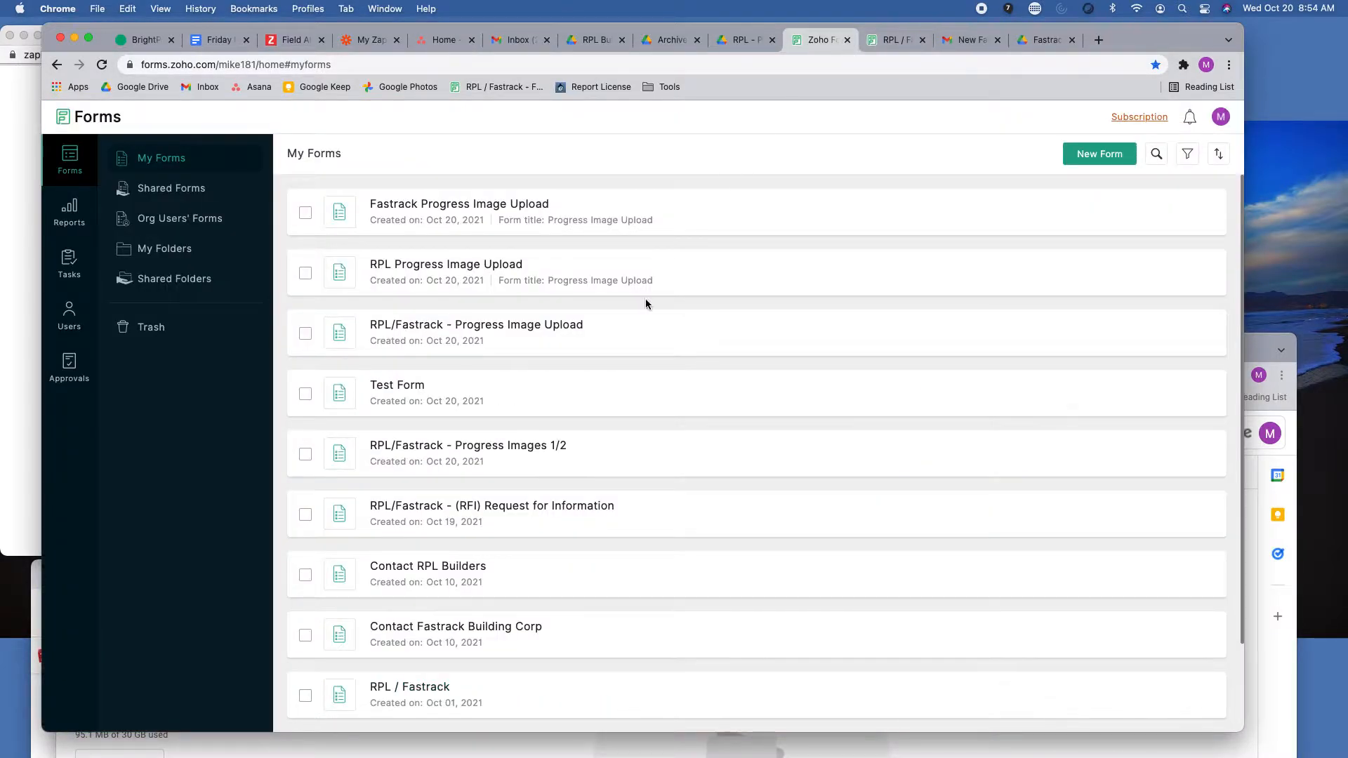
click(464, 326)
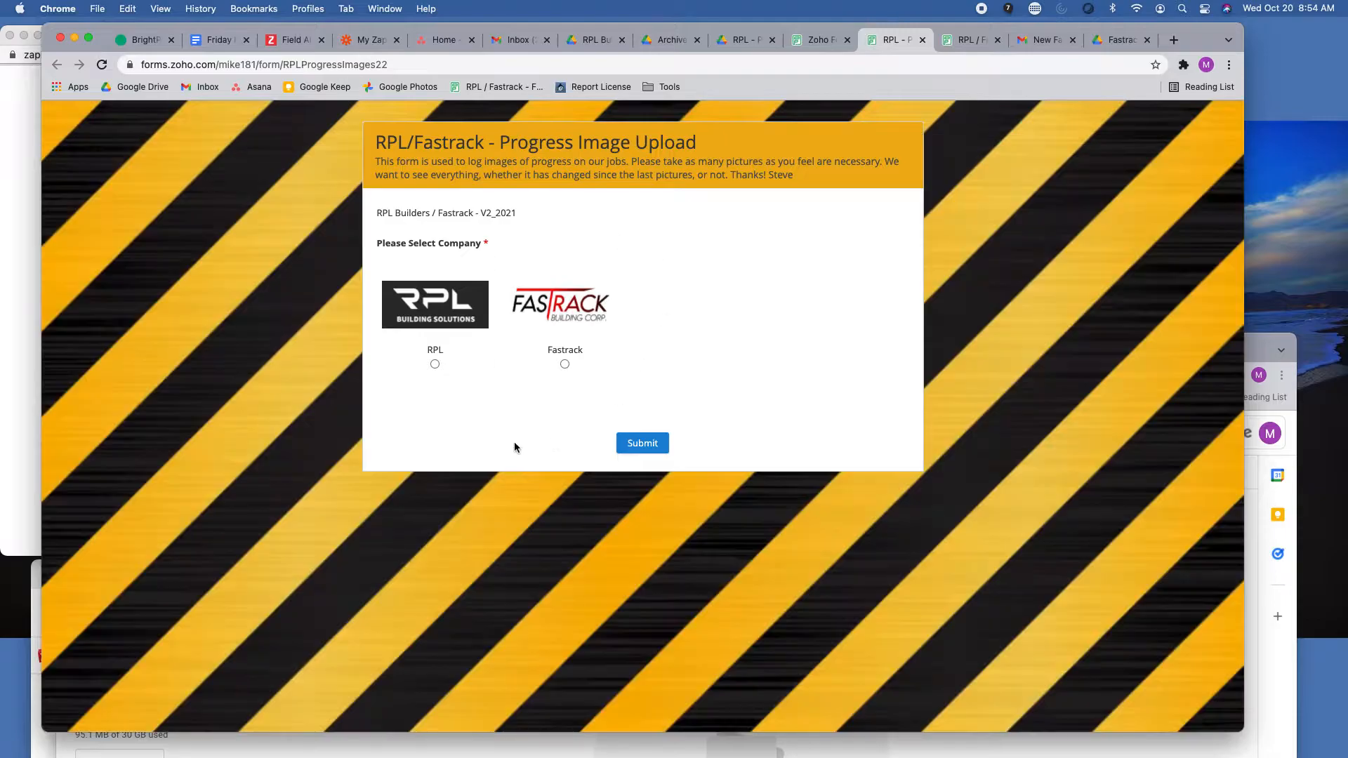
click(435, 364)
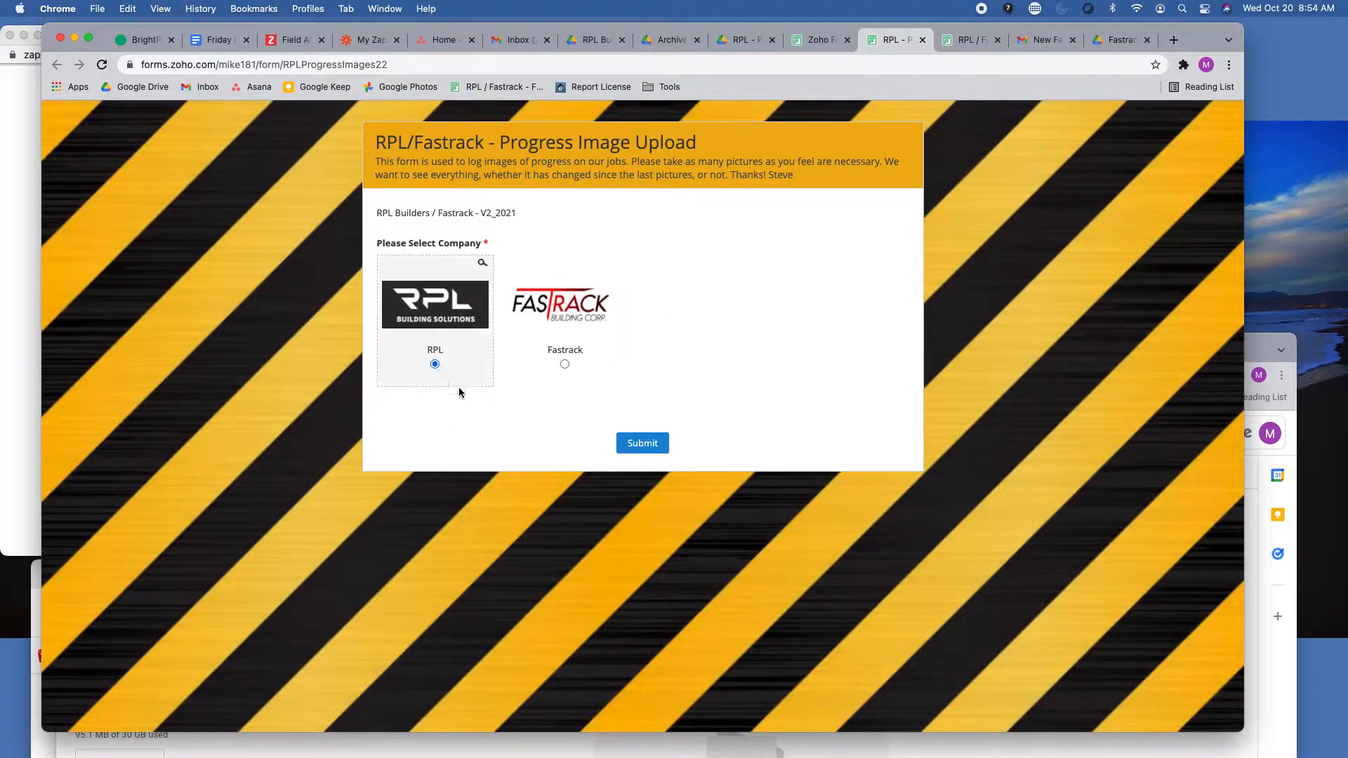
click(632, 445)
Enter the submitter's first and last name and set the job name to Pizza Guys Test.
click(426, 294)
key(Tab)
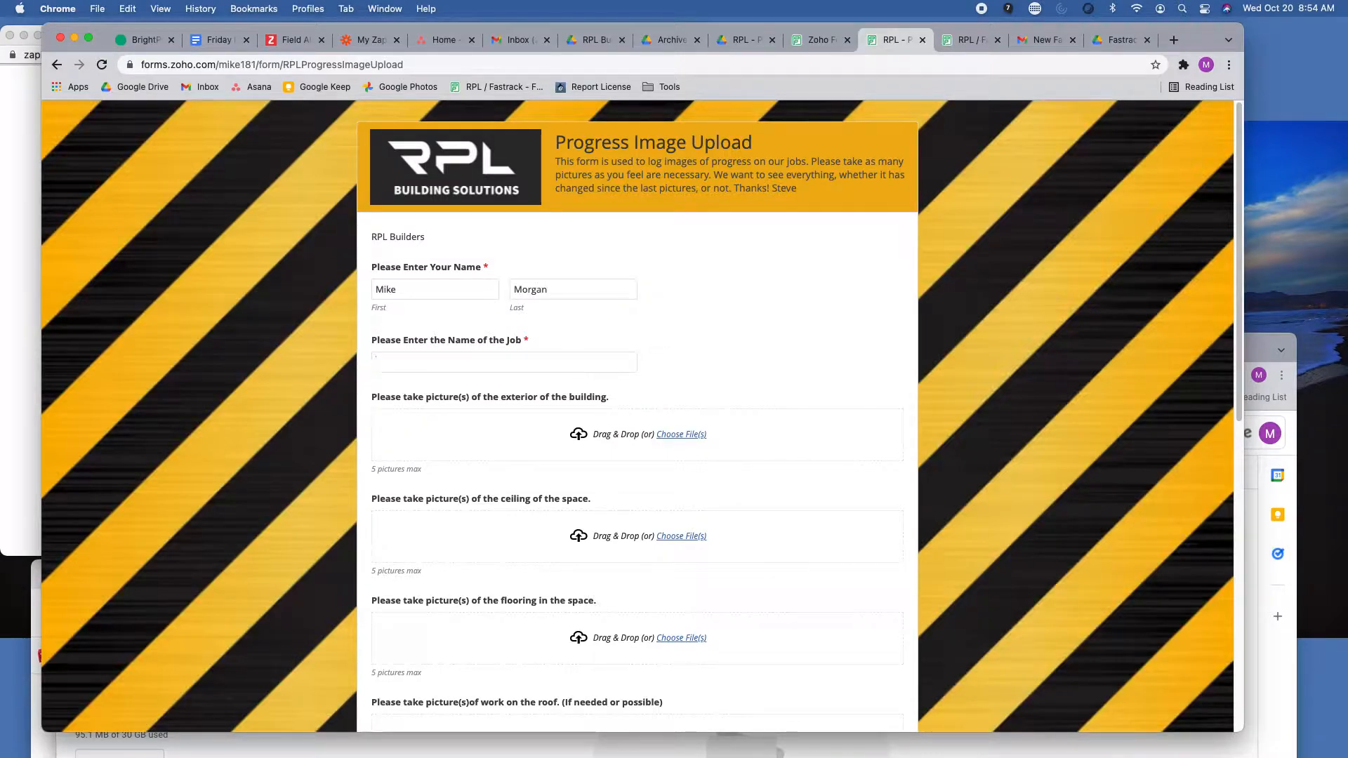
key(Tab)
text(Pizza Guys Test)
Attach My Post (4).png and RPL Logo.jpg from Downloads as the building exterior pictures.
click(691, 436)
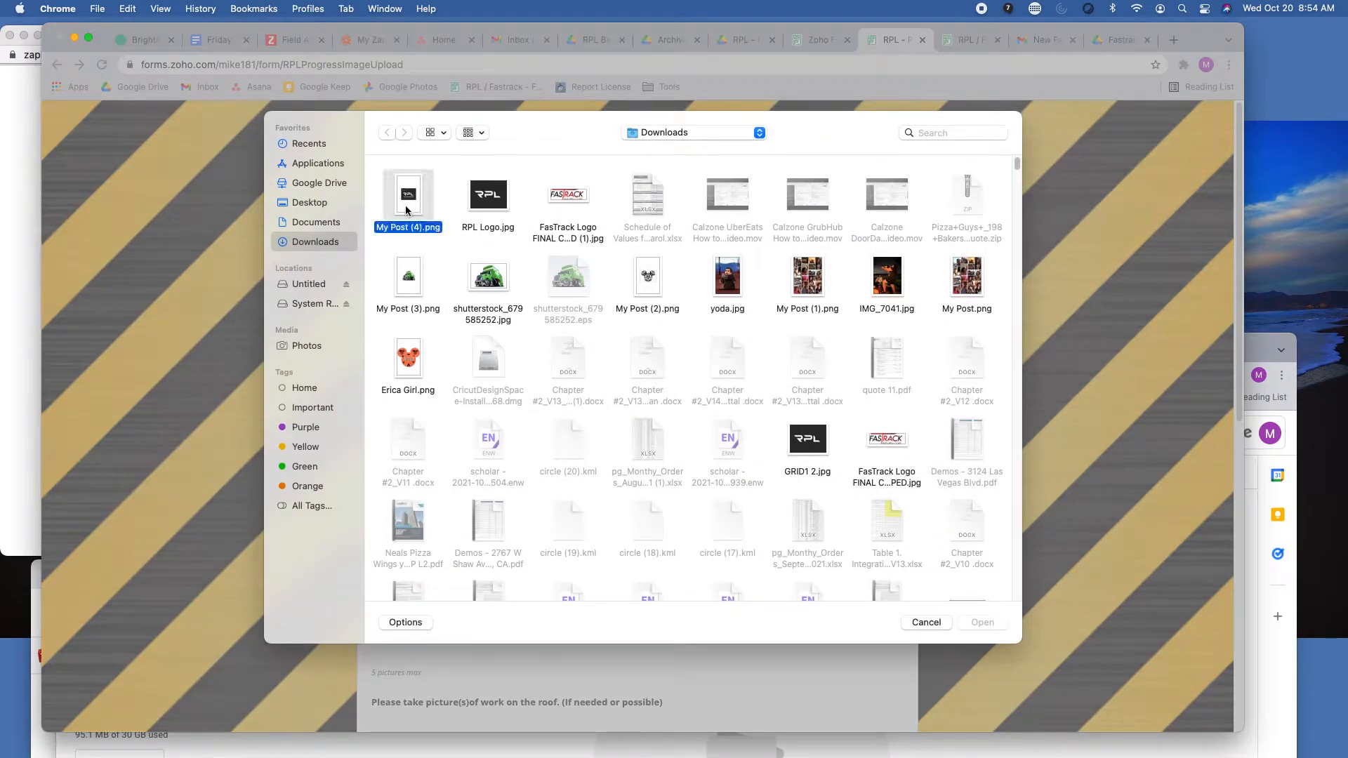
click(405, 205)
super+click(482, 210)
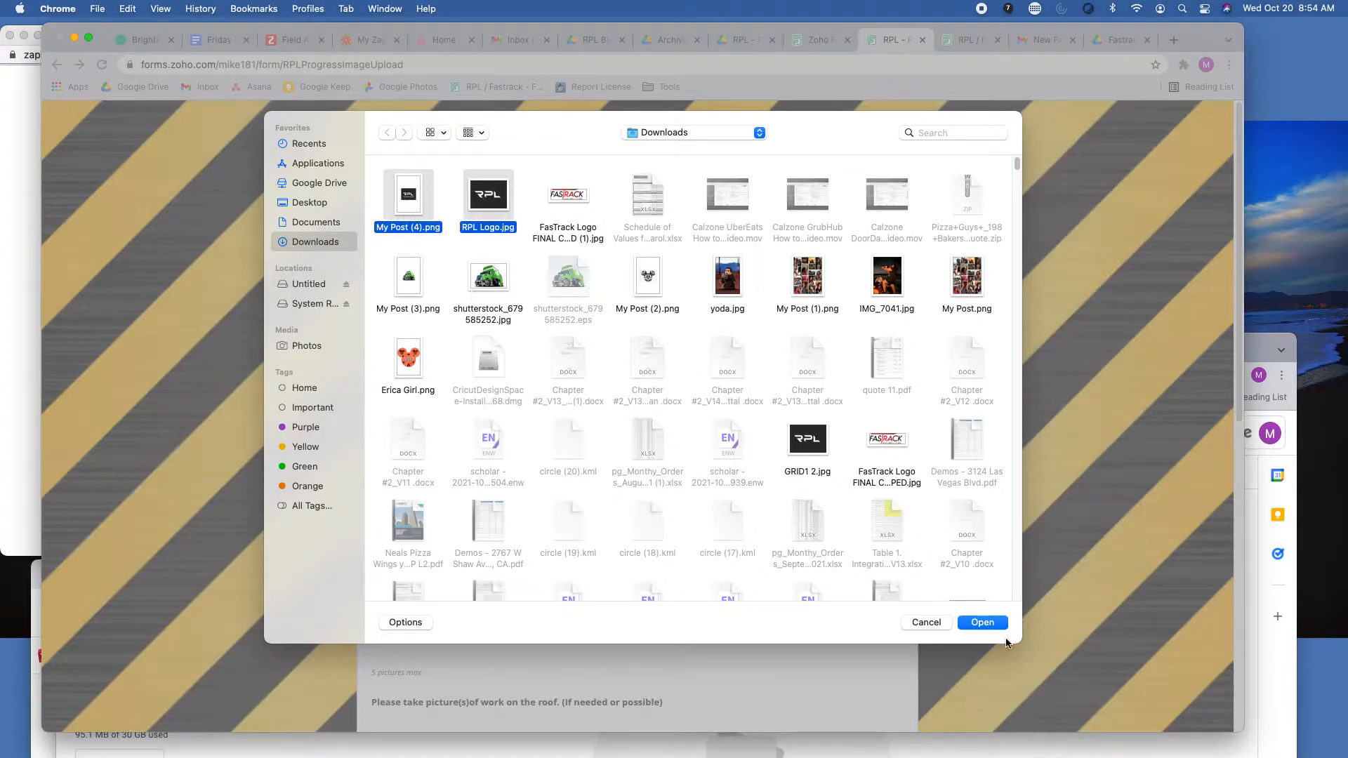
click(976, 622)
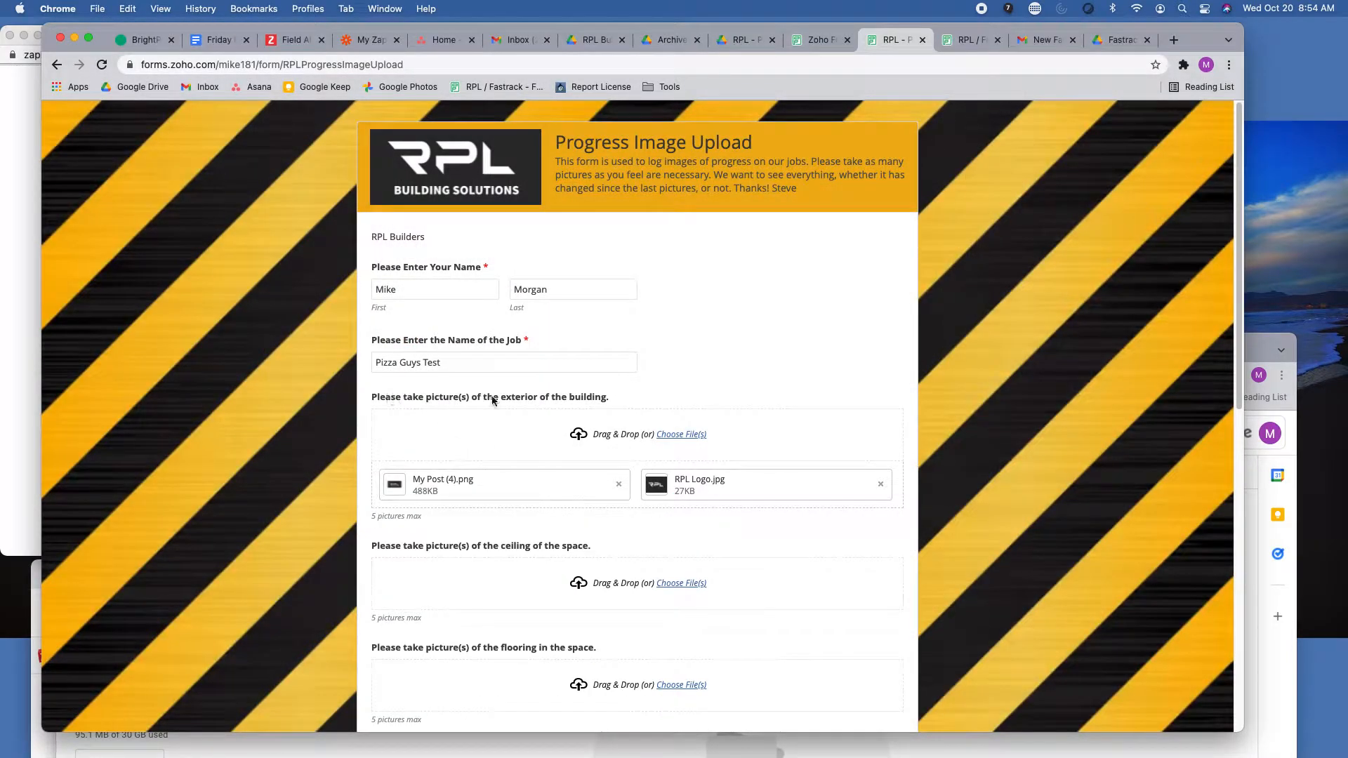
Attach GRID1 2.jpg and Mickey Skull.png from Downloads as the ceiling pictures.
scroll(503, 490, down, 3)
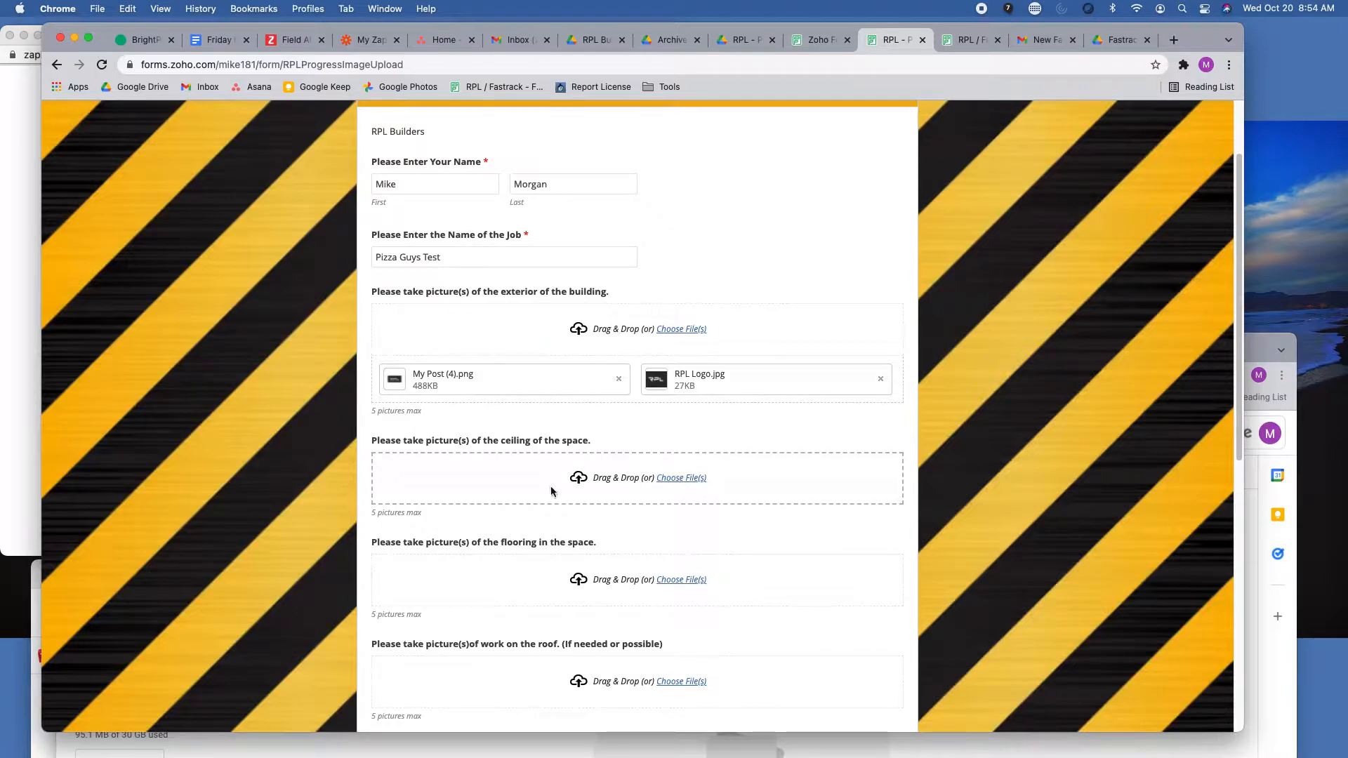
click(583, 478)
click(807, 449)
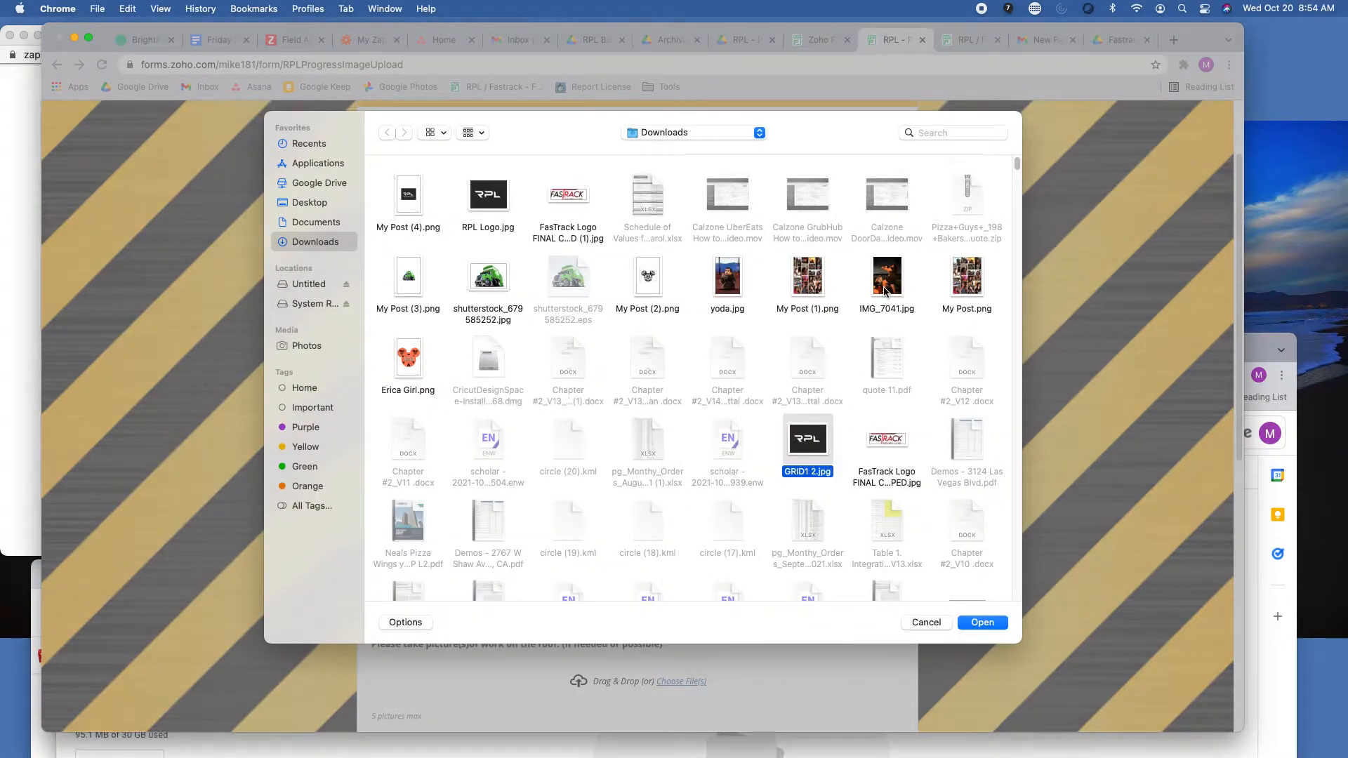
scroll(791, 553, down, 5)
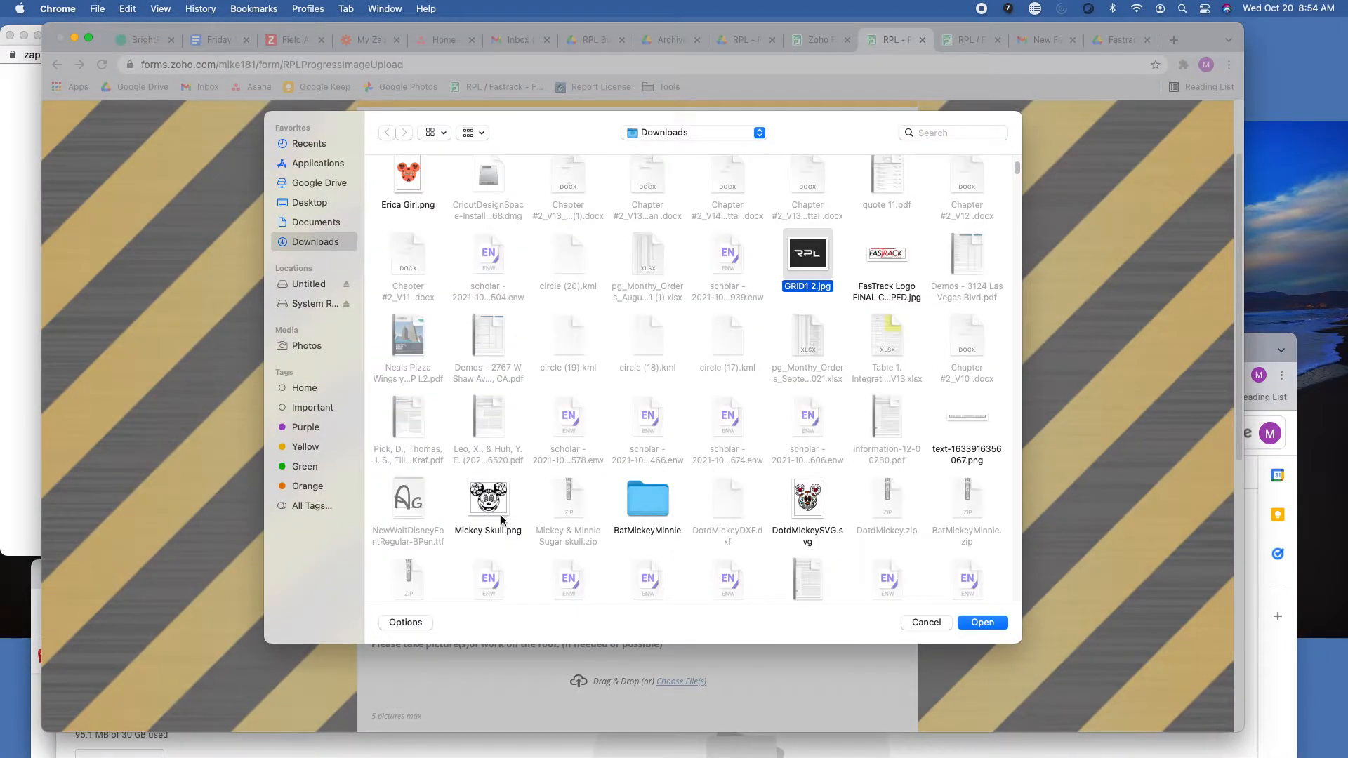
super+click(489, 500)
click(982, 622)
Submit the completed progress image form, leaving the remaining picture and comment fields empty.
scroll(563, 522, down, 4)
scroll(505, 274, up, 2)
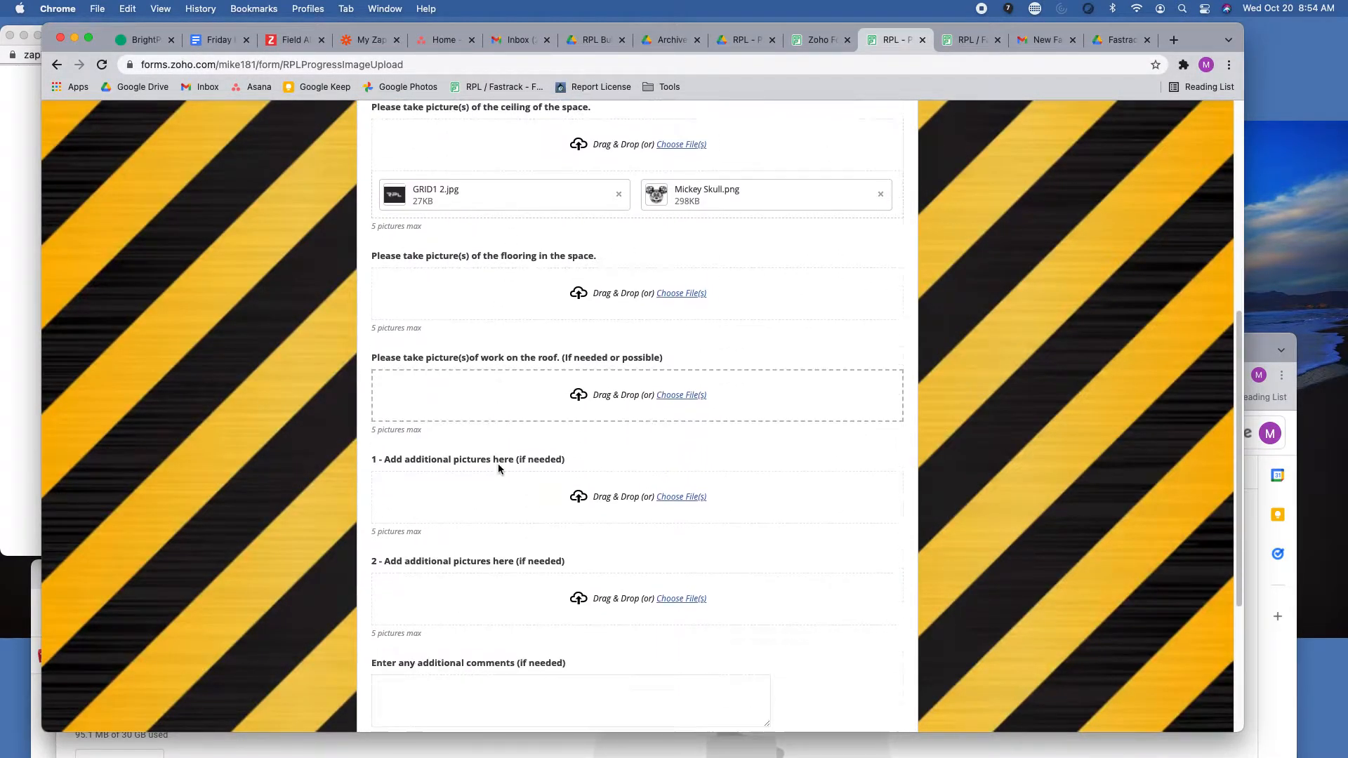
scroll(498, 469, down, 4)
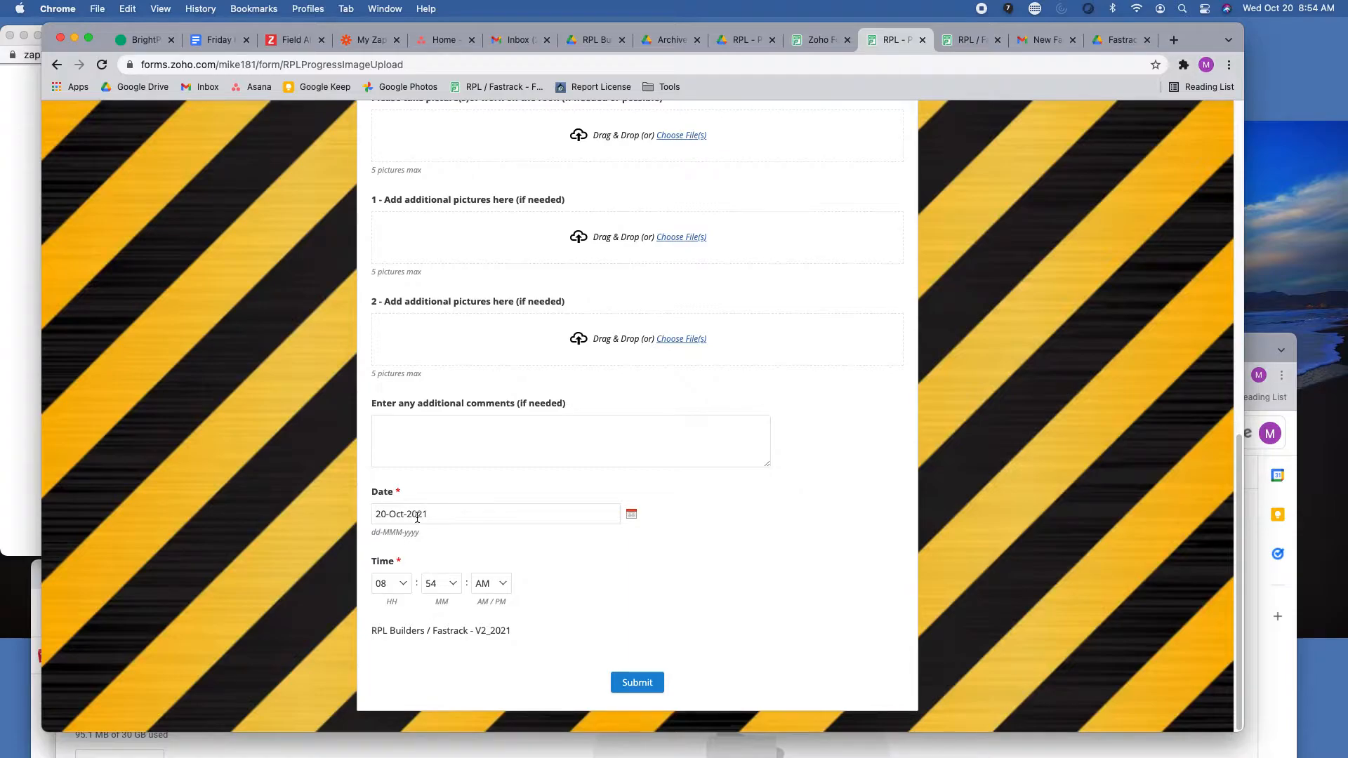
click(642, 681)
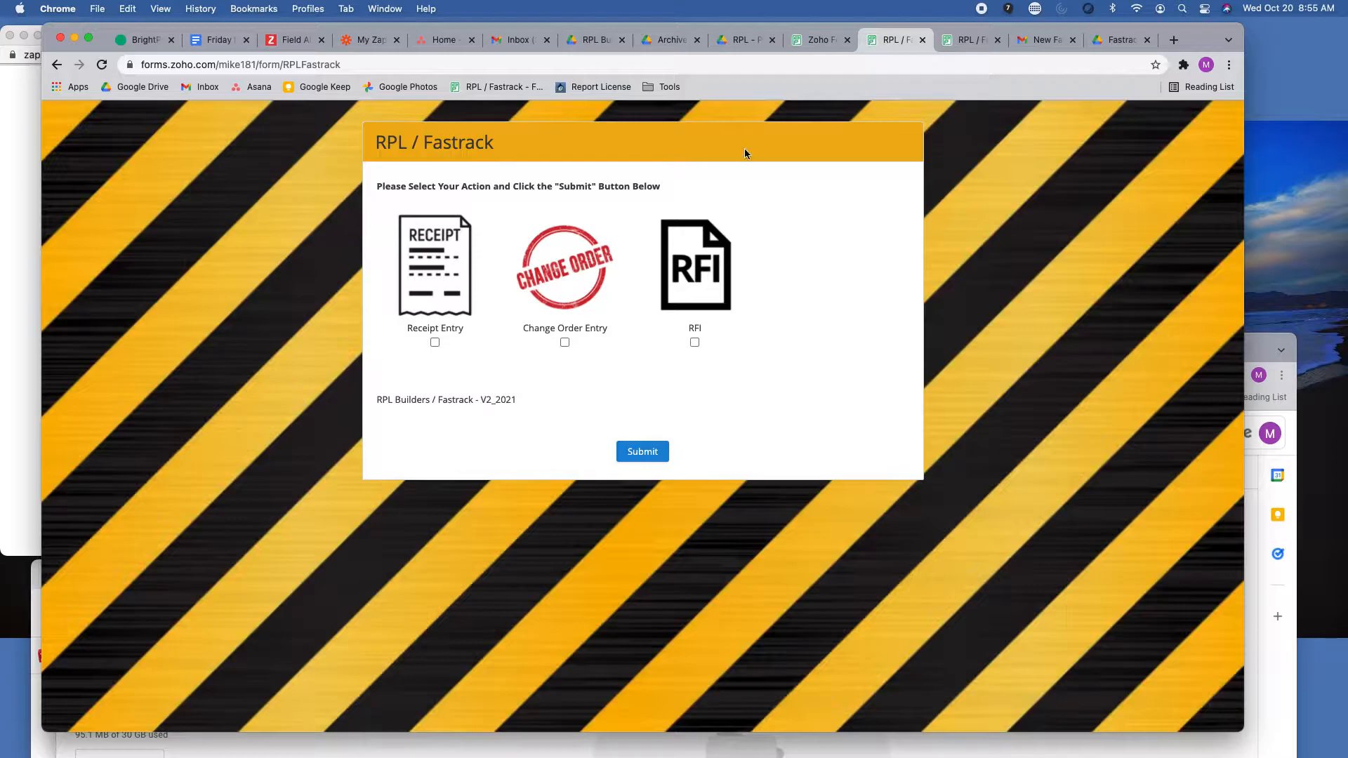
Switch to Gmail, open the new RPL progress images email for Pizza Guys Test and mark it as safe.
click(1046, 40)
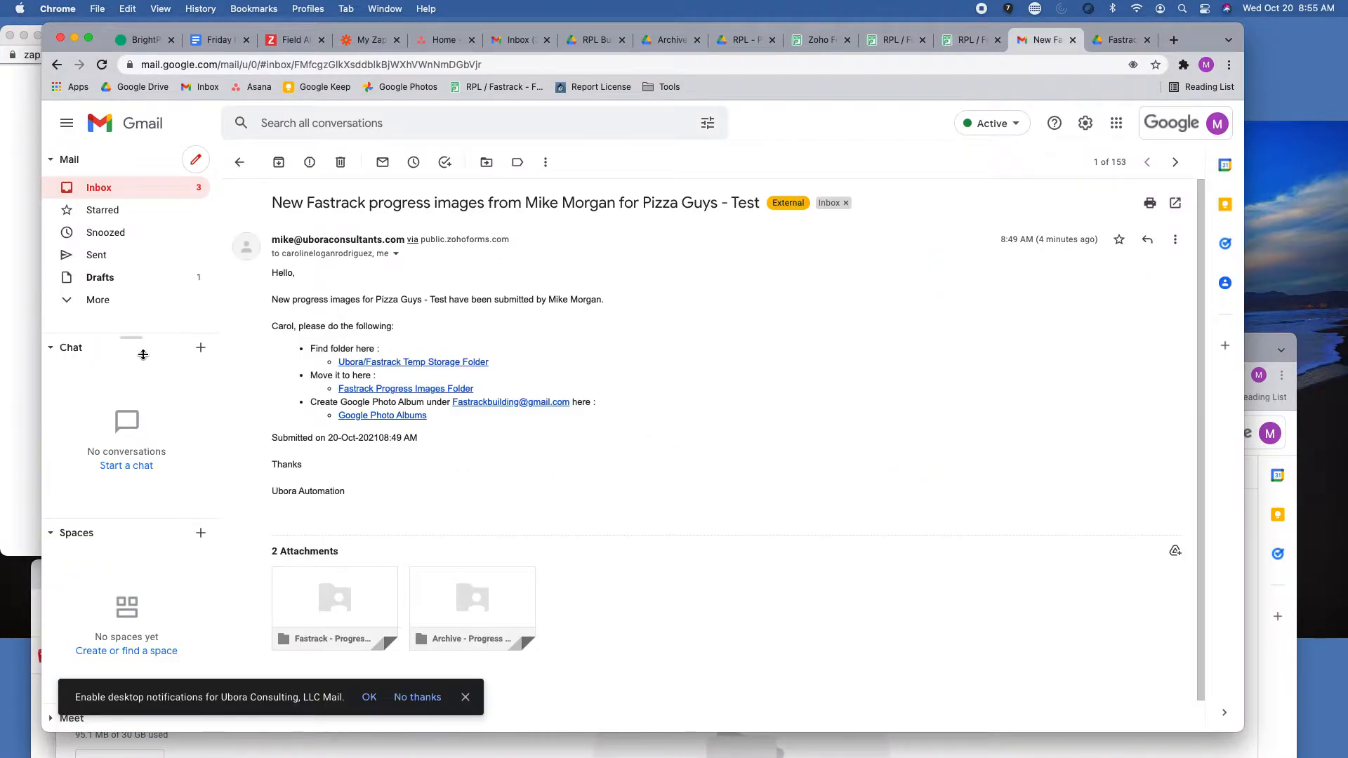
click(145, 187)
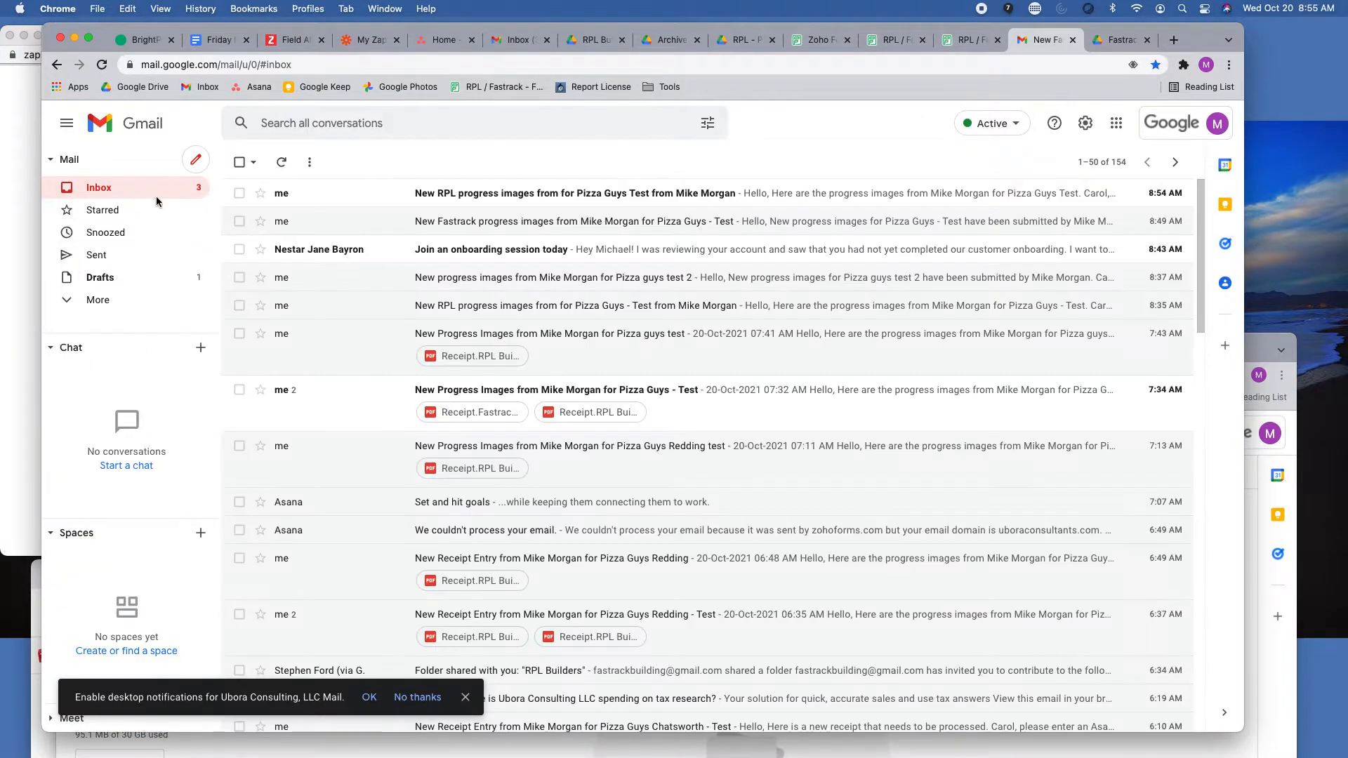
click(542, 197)
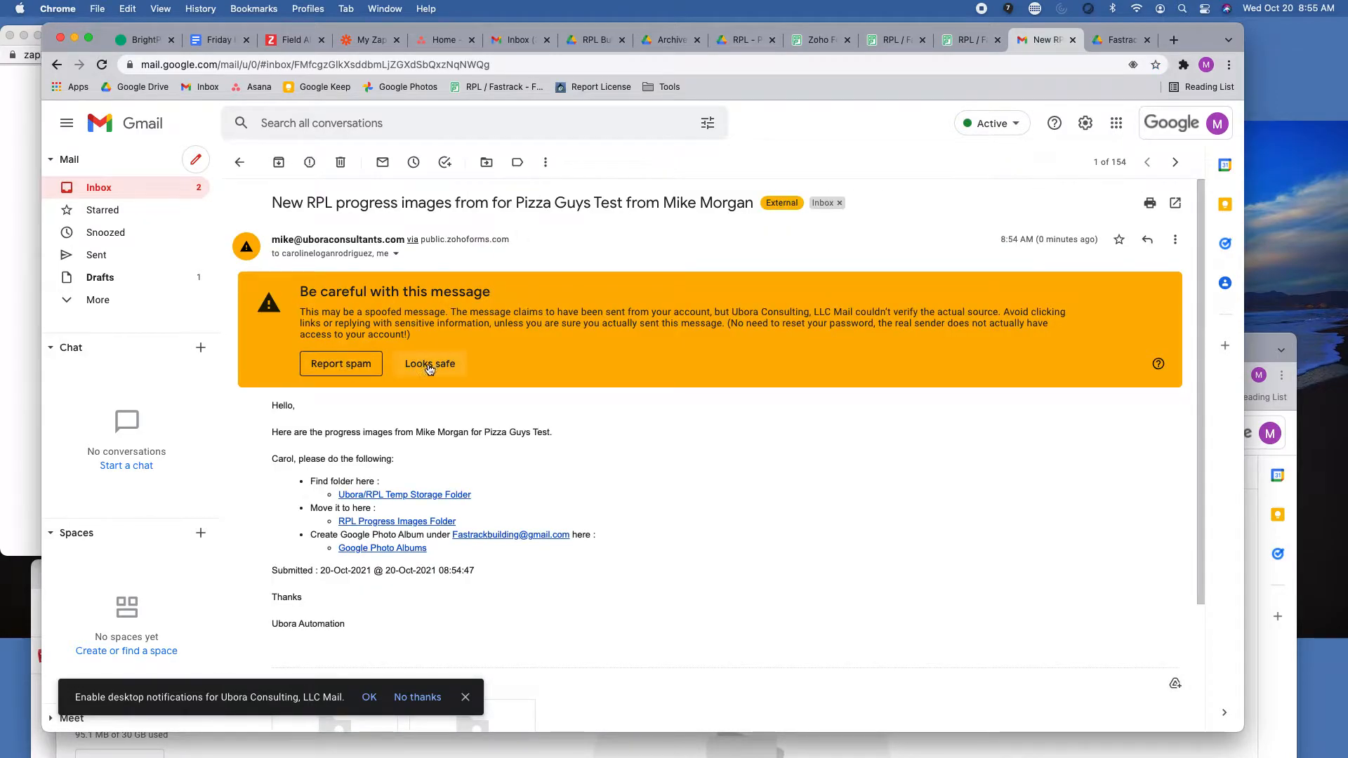
click(430, 365)
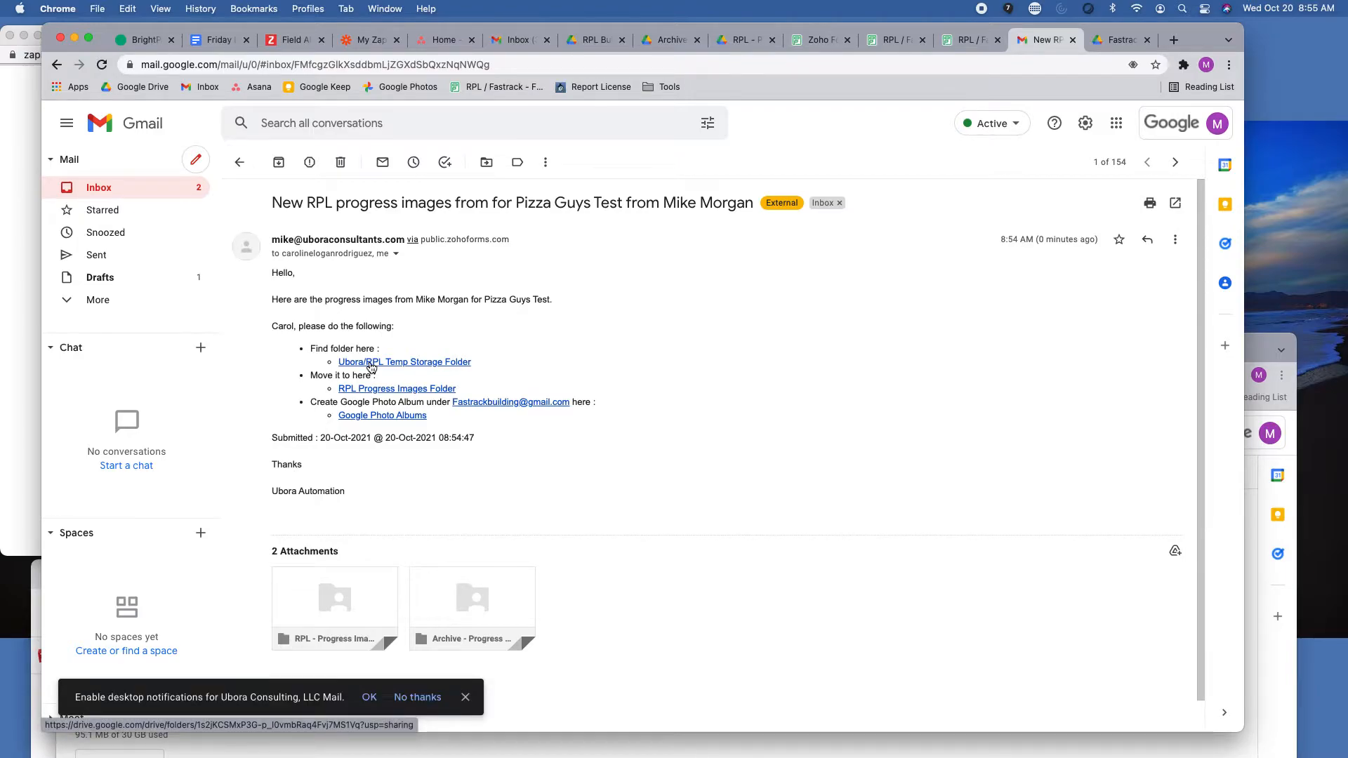
Open the Ubora/RPL Temp Storage Folder linked in the email and show its contents as a list.
click(397, 363)
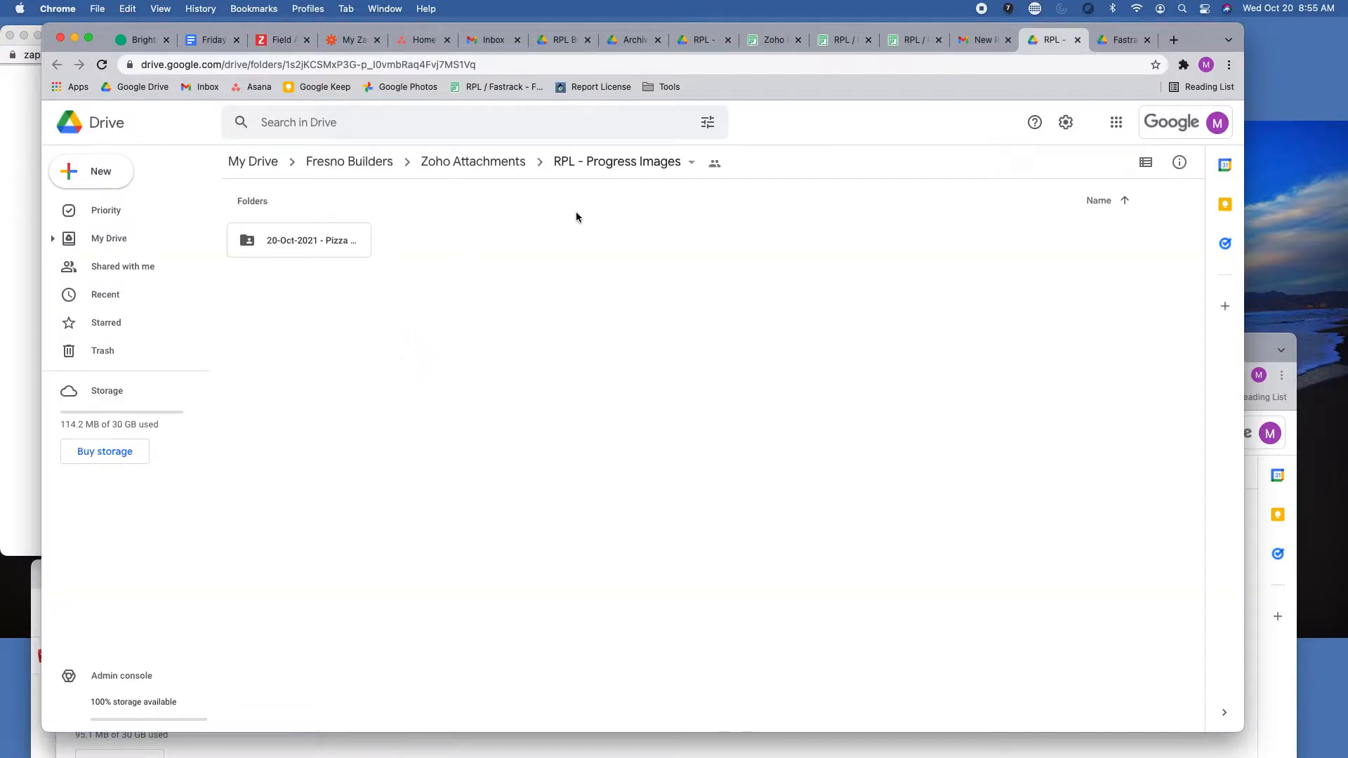
click(326, 237)
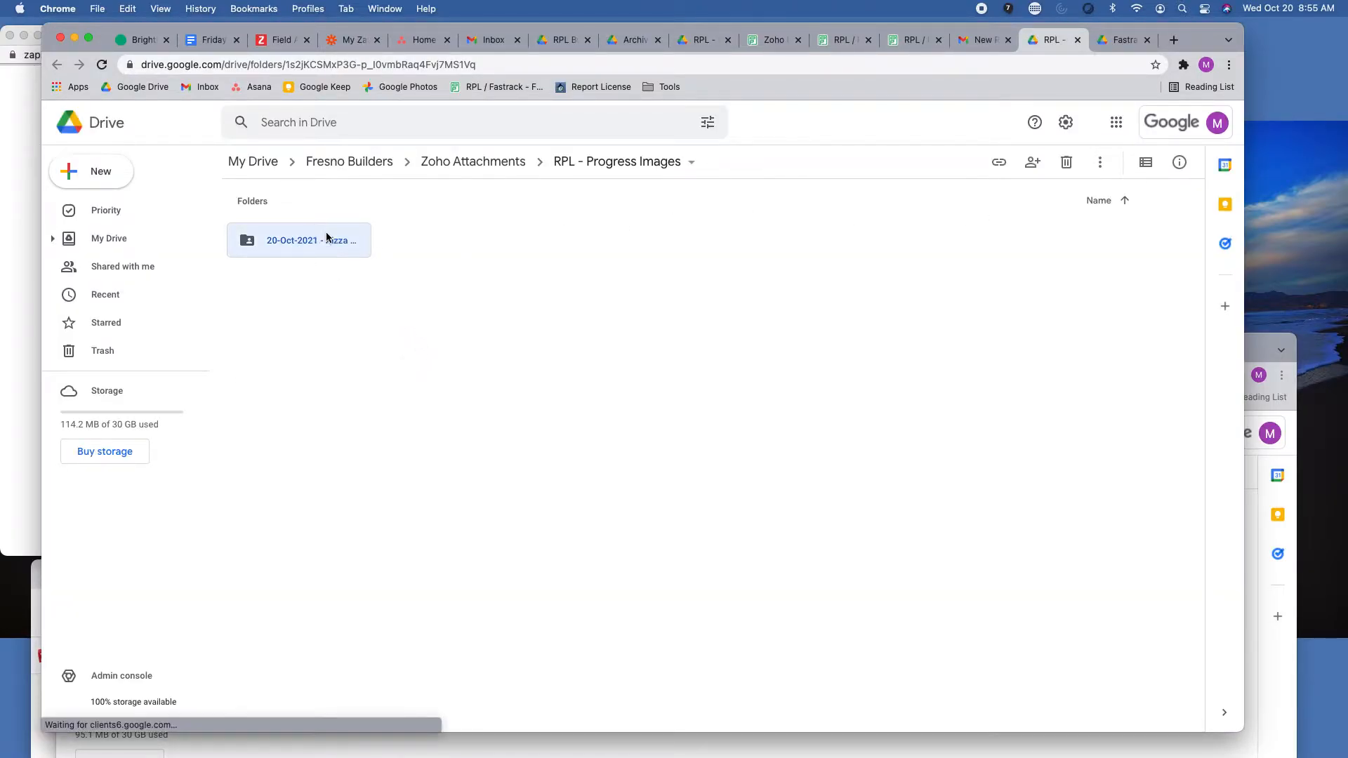
right_click(327, 238)
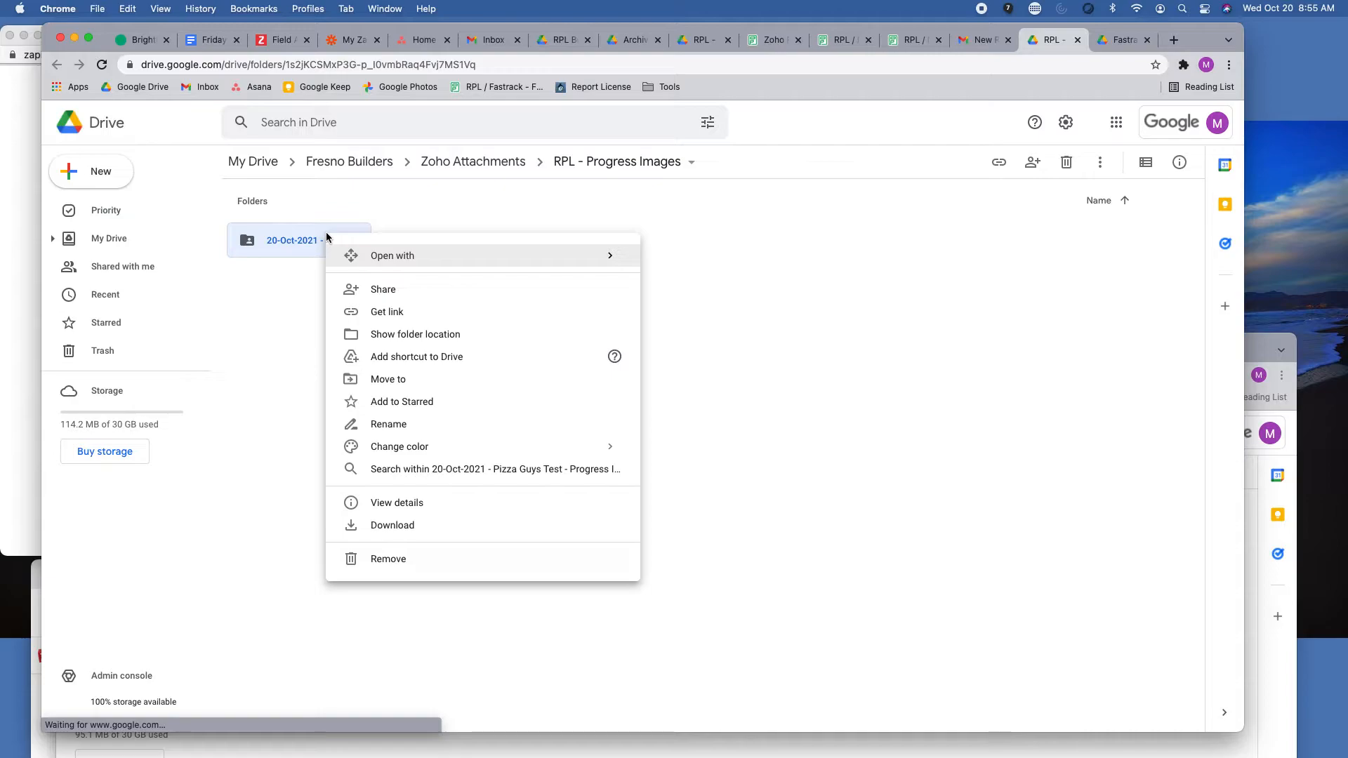
click(265, 314)
click(1145, 162)
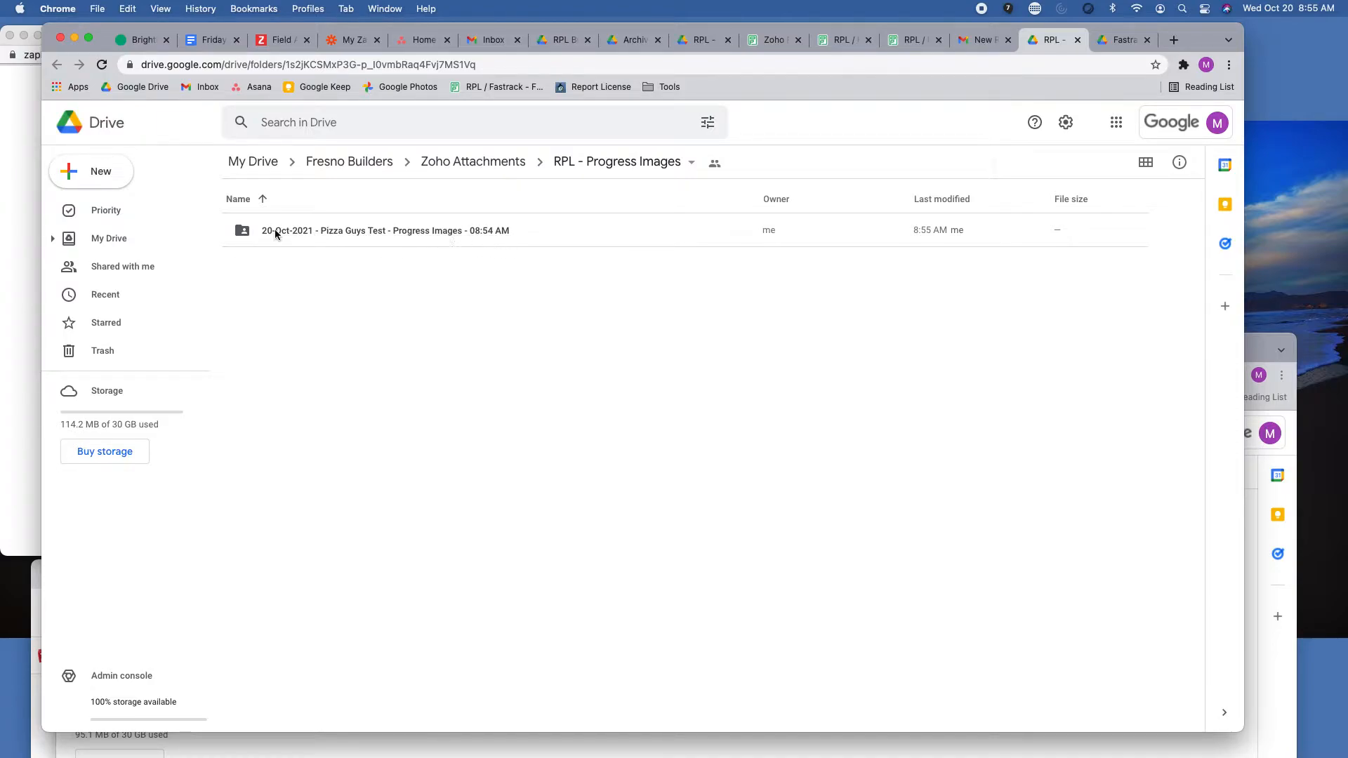
Move the 20-Oct-2021 Pizza Guys Test progress images folder to Archive - Progress Images in the shared RPL Builders folder.
click(384, 235)
right_click(384, 235)
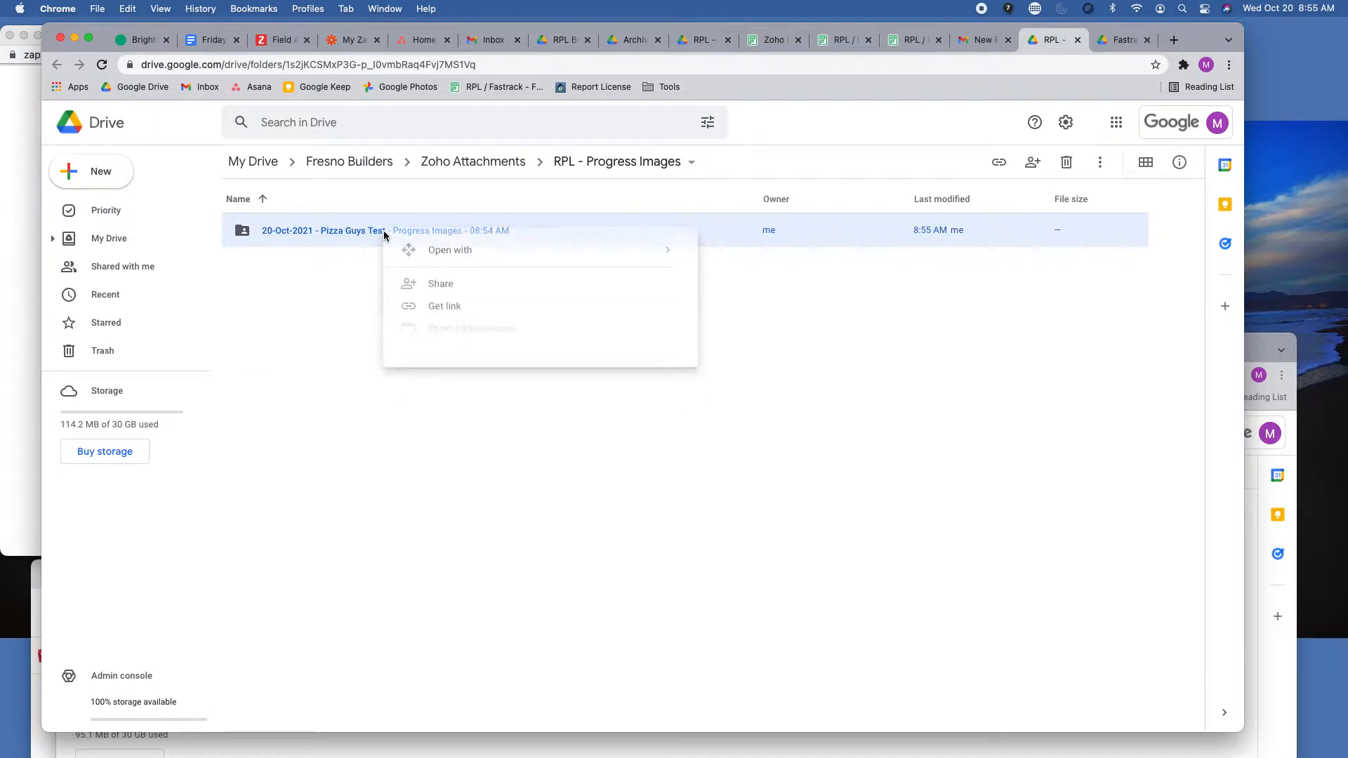
click(449, 378)
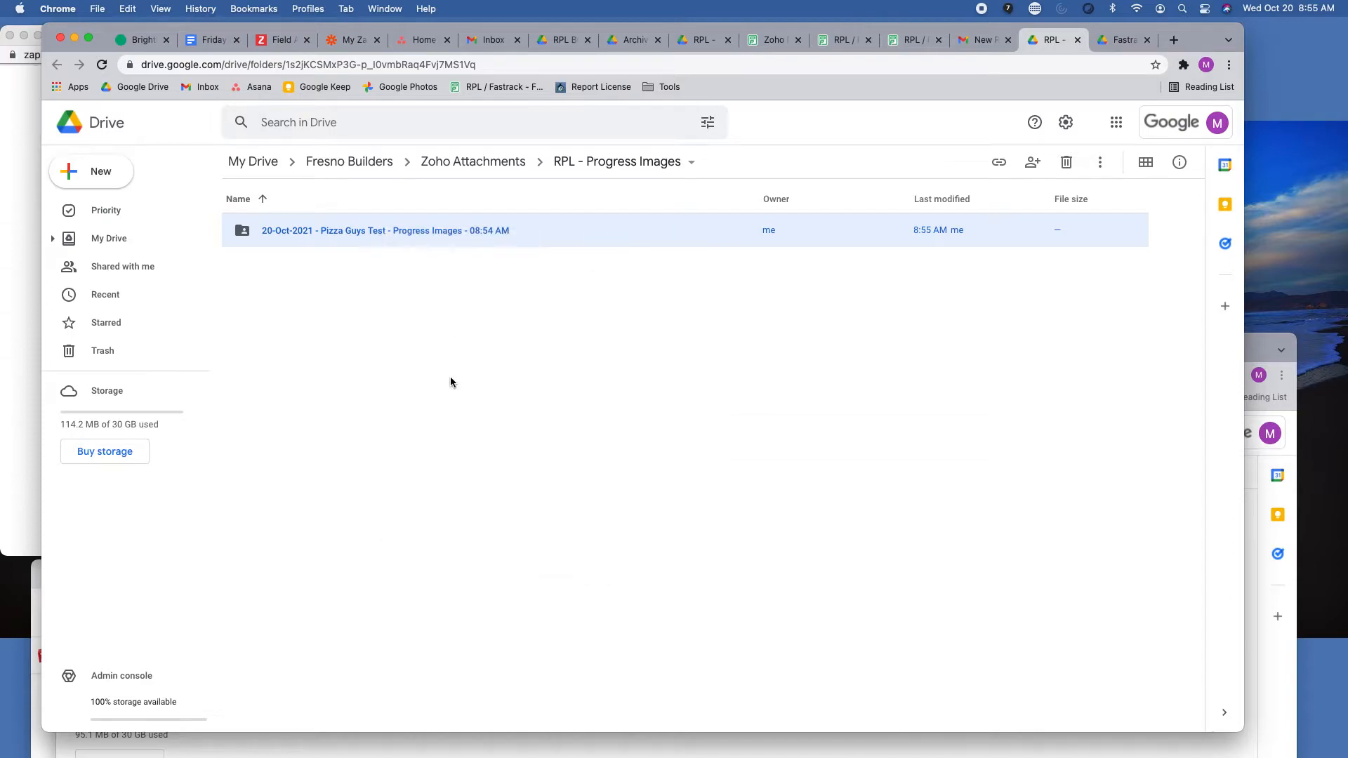
click(247, 279)
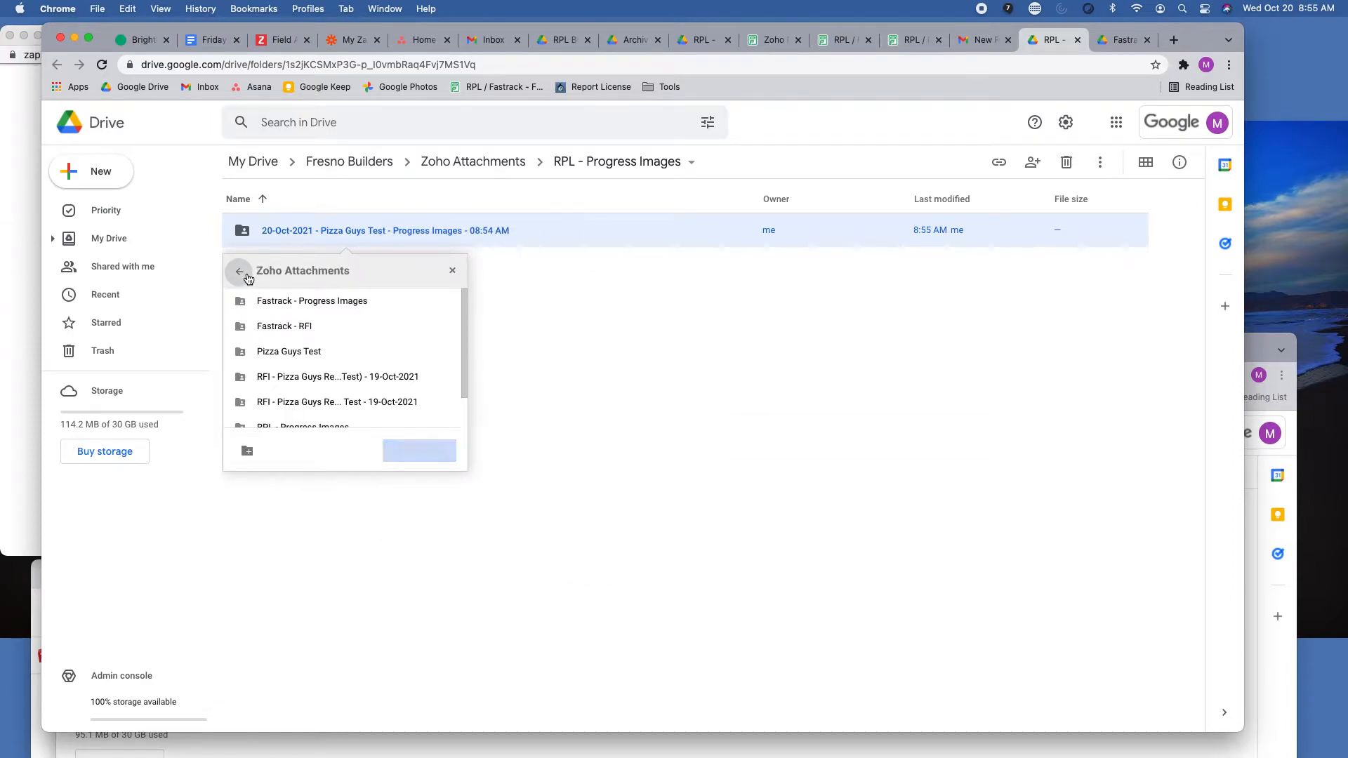
click(248, 279)
click(247, 280)
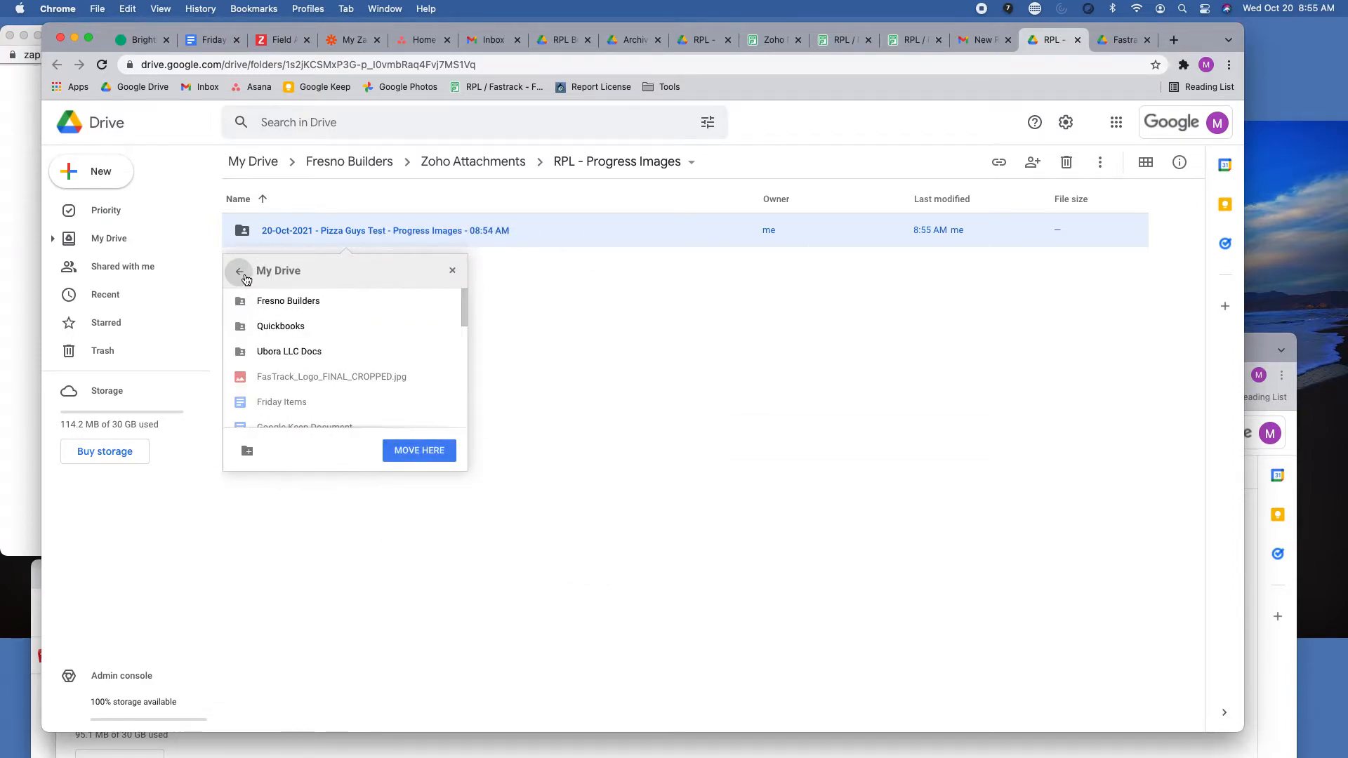
click(245, 274)
click(283, 349)
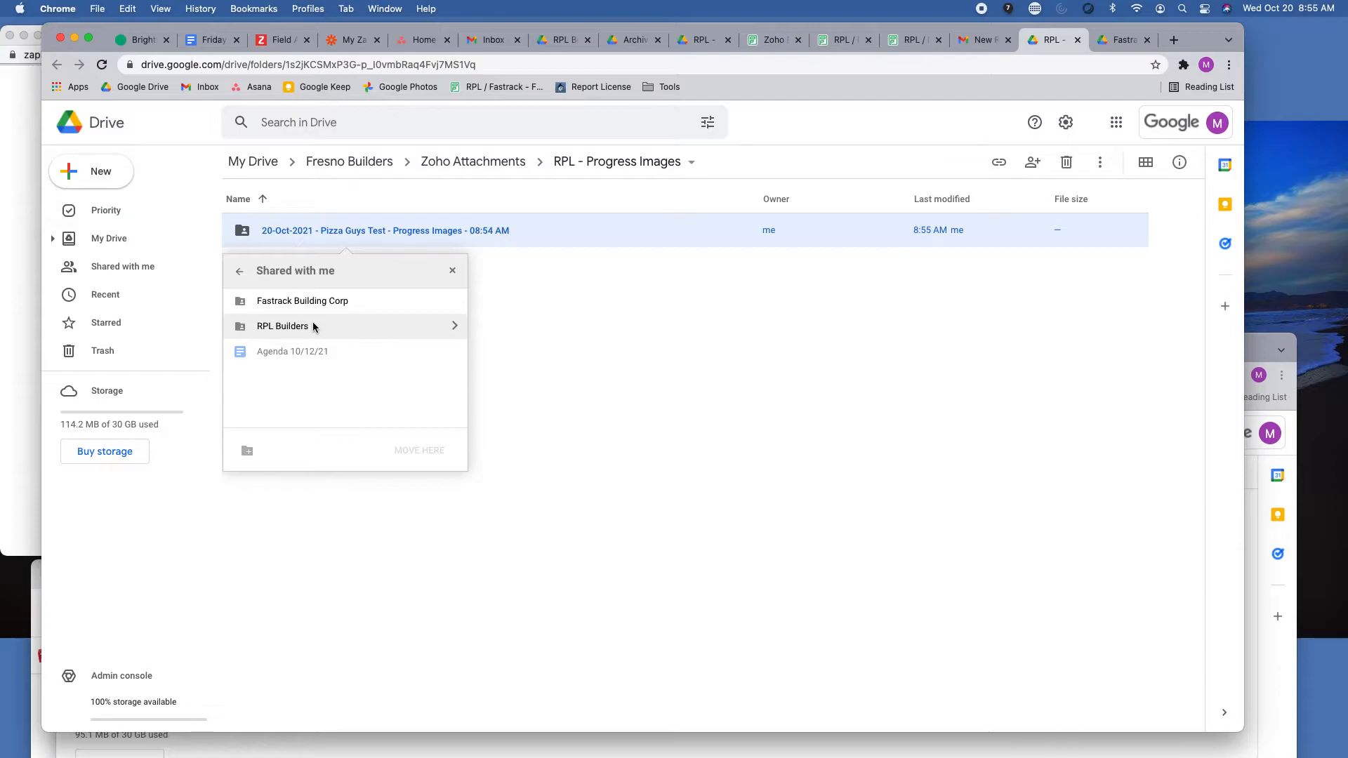
double_click(313, 326)
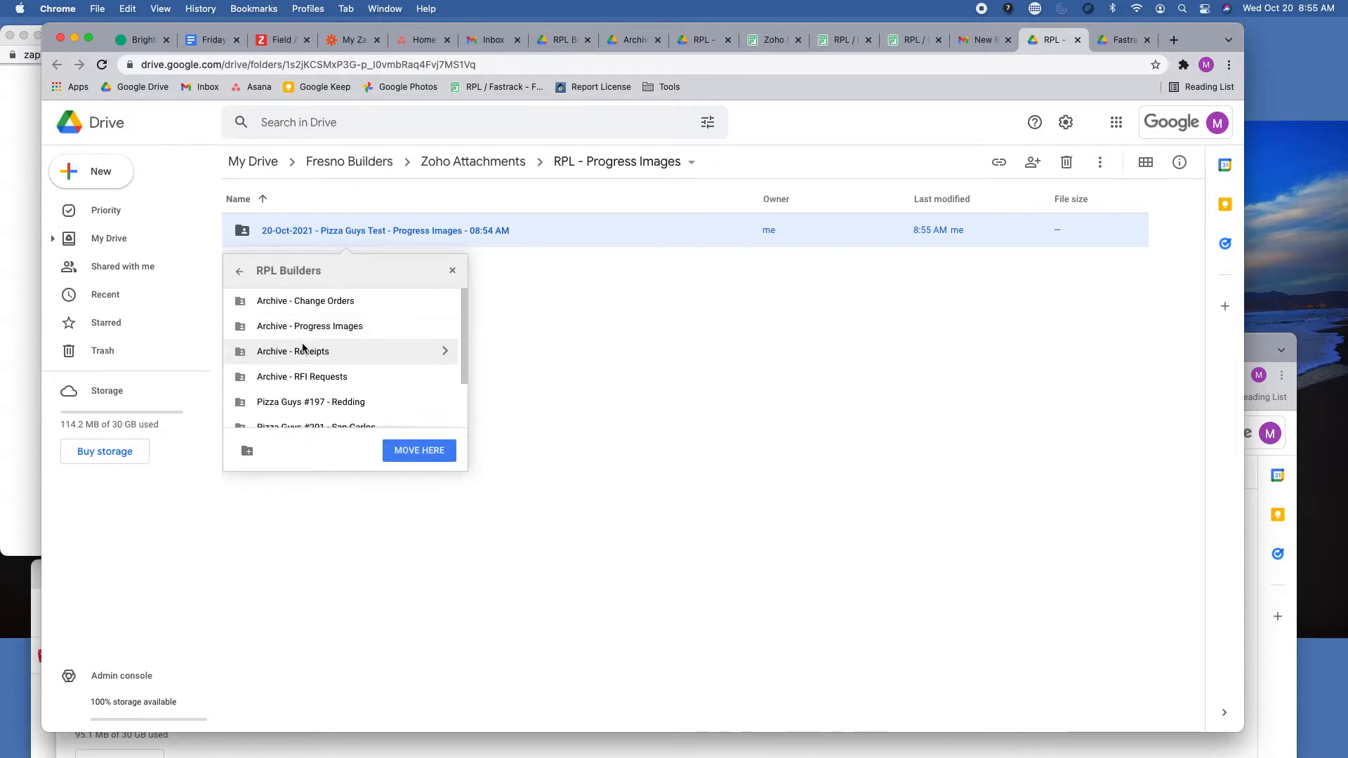
click(324, 327)
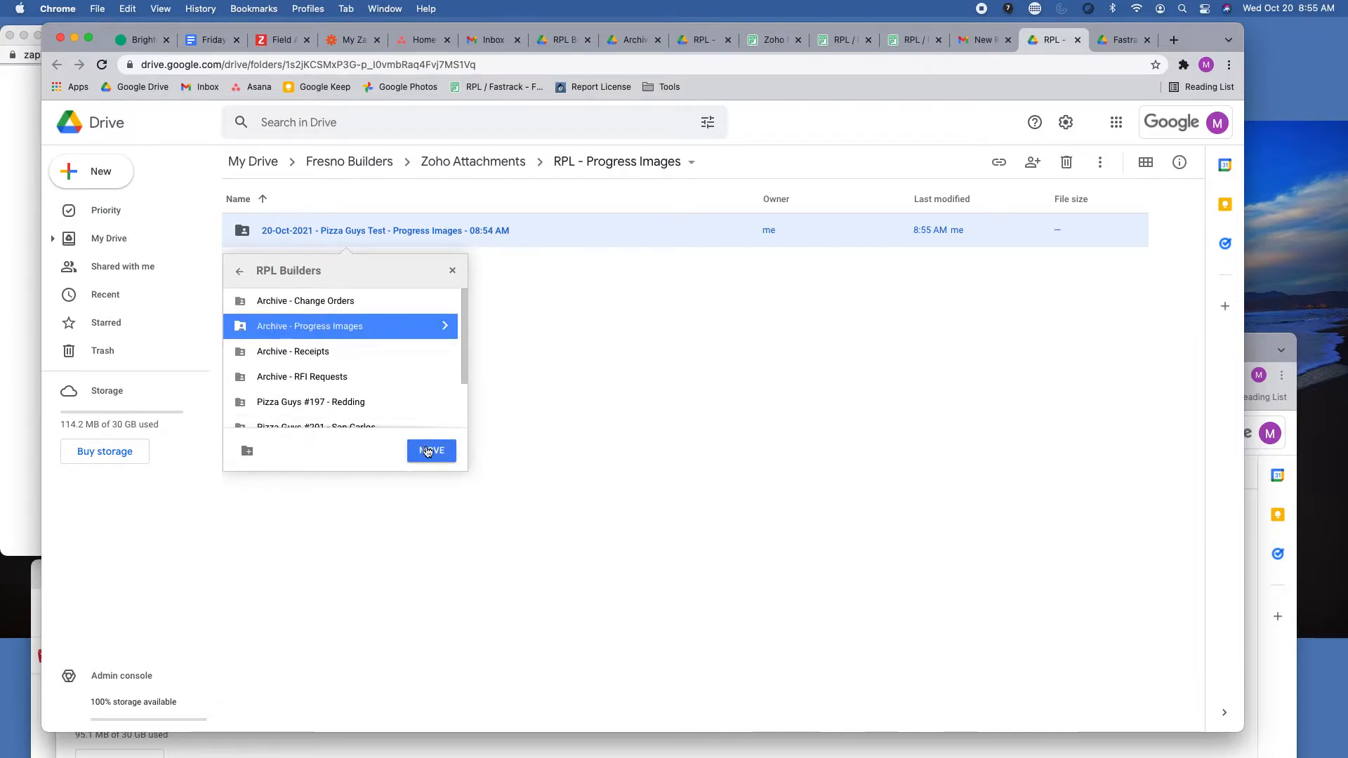
click(427, 452)
click(263, 448)
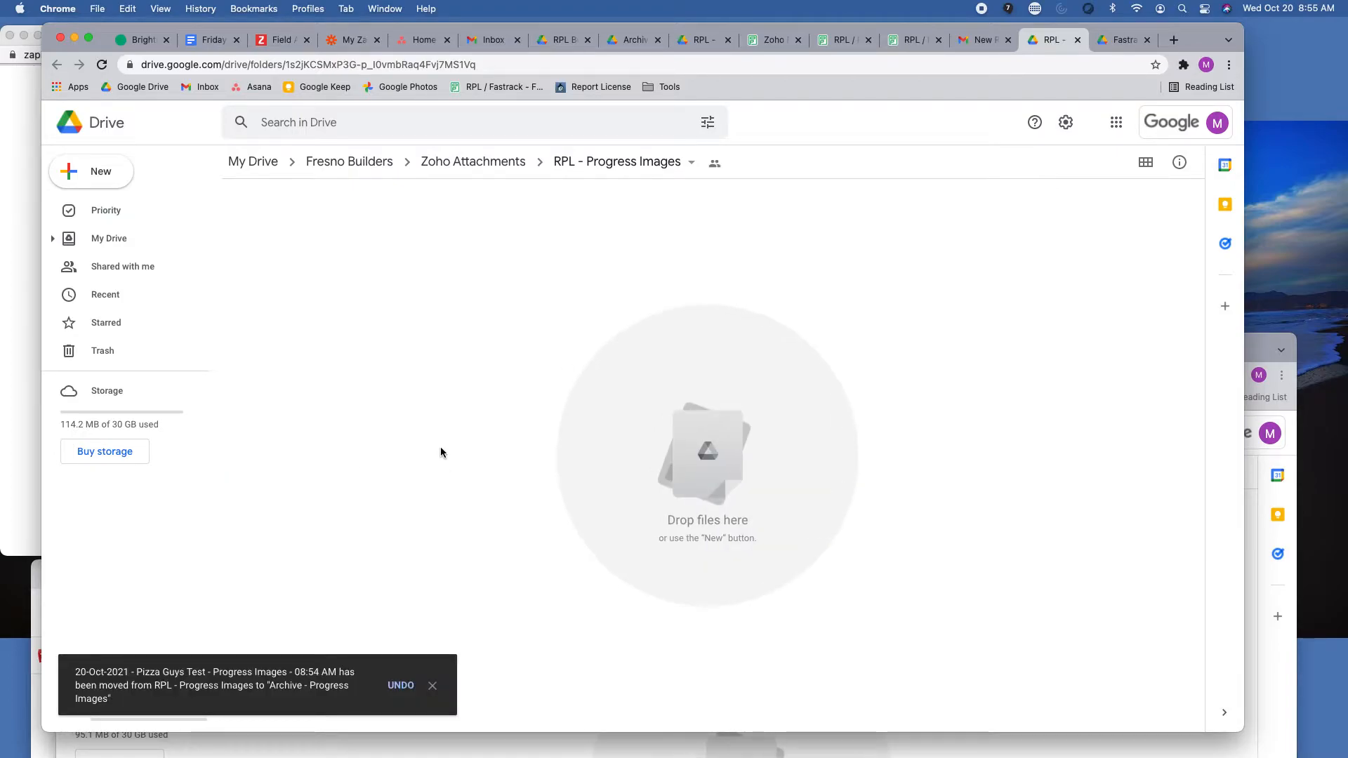
click(432, 687)
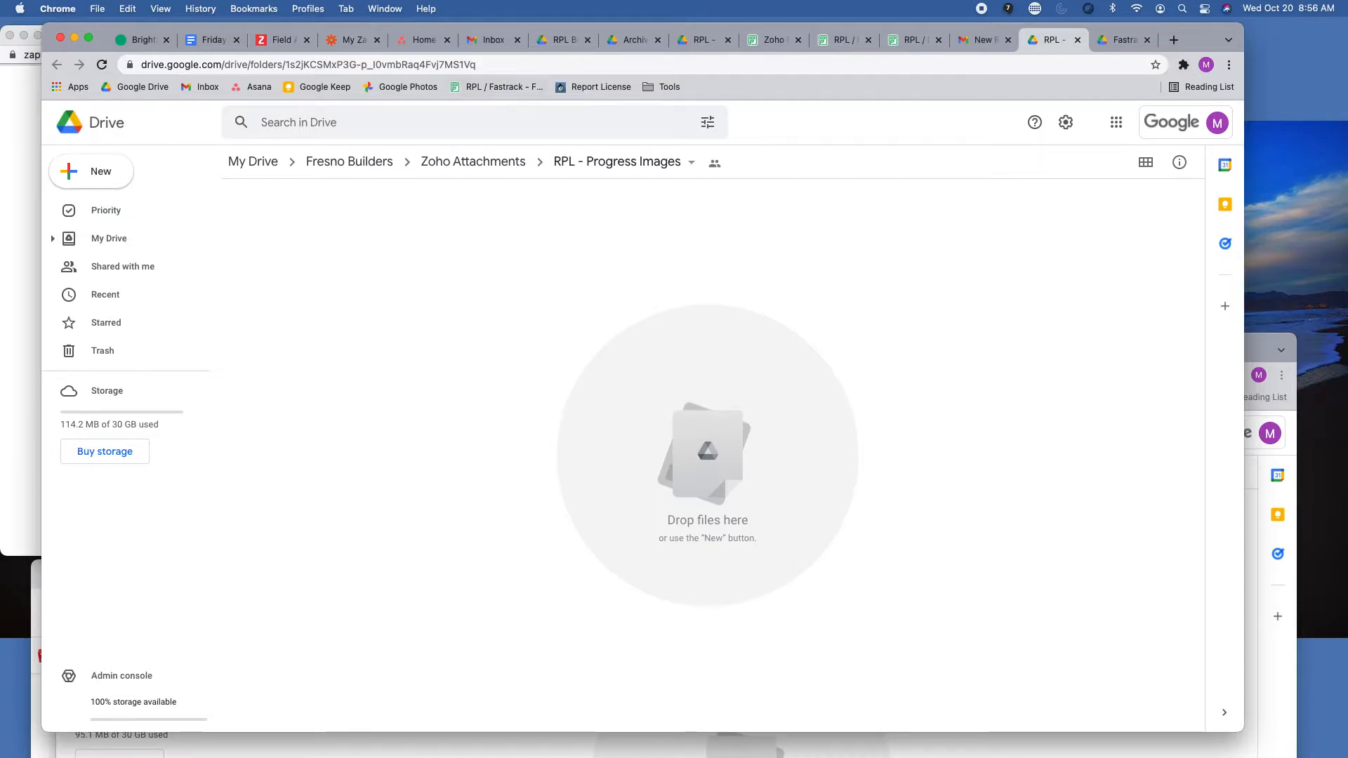
Bring forward the browser window with the Asana tasks, close its "Add your brand logo" page and reposition the window slightly.
drag(0, 85, 845, 77)
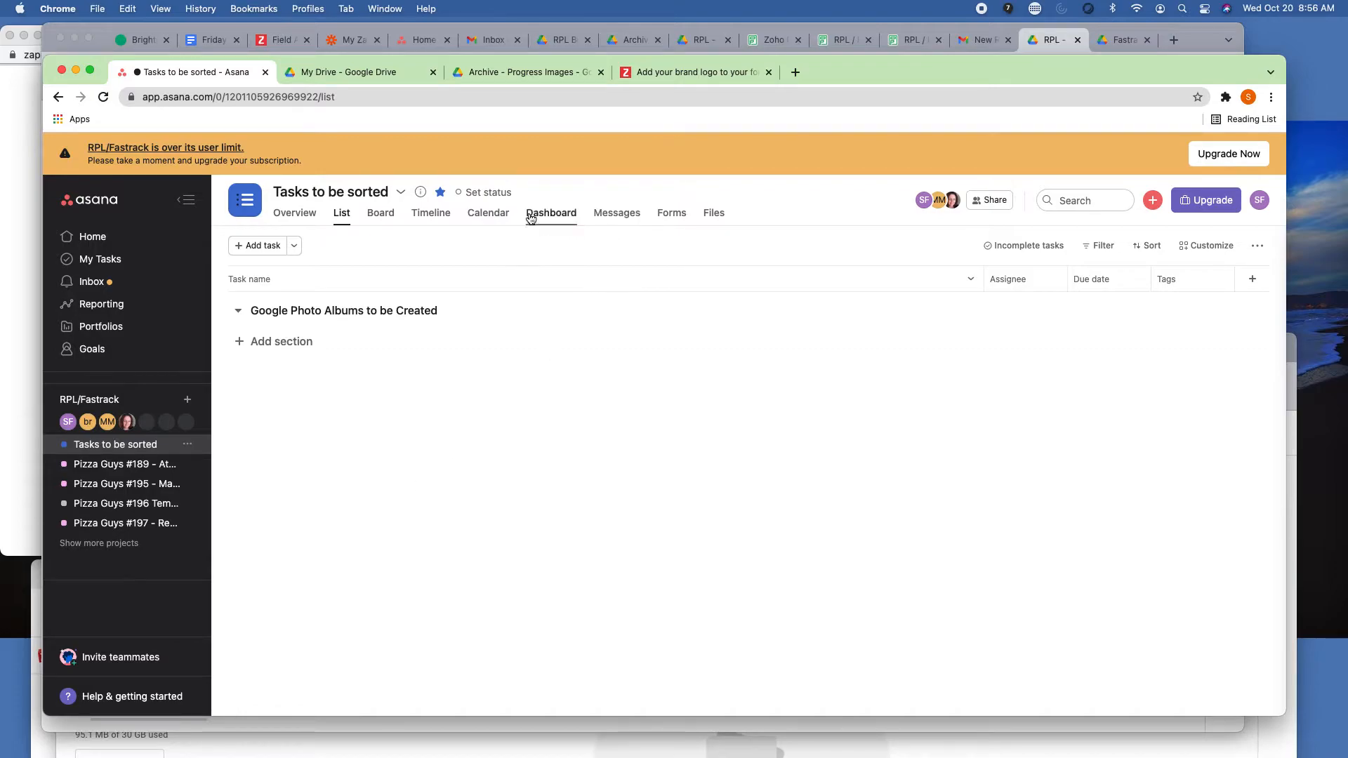
click(768, 72)
drag(819, 70, 824, 72)
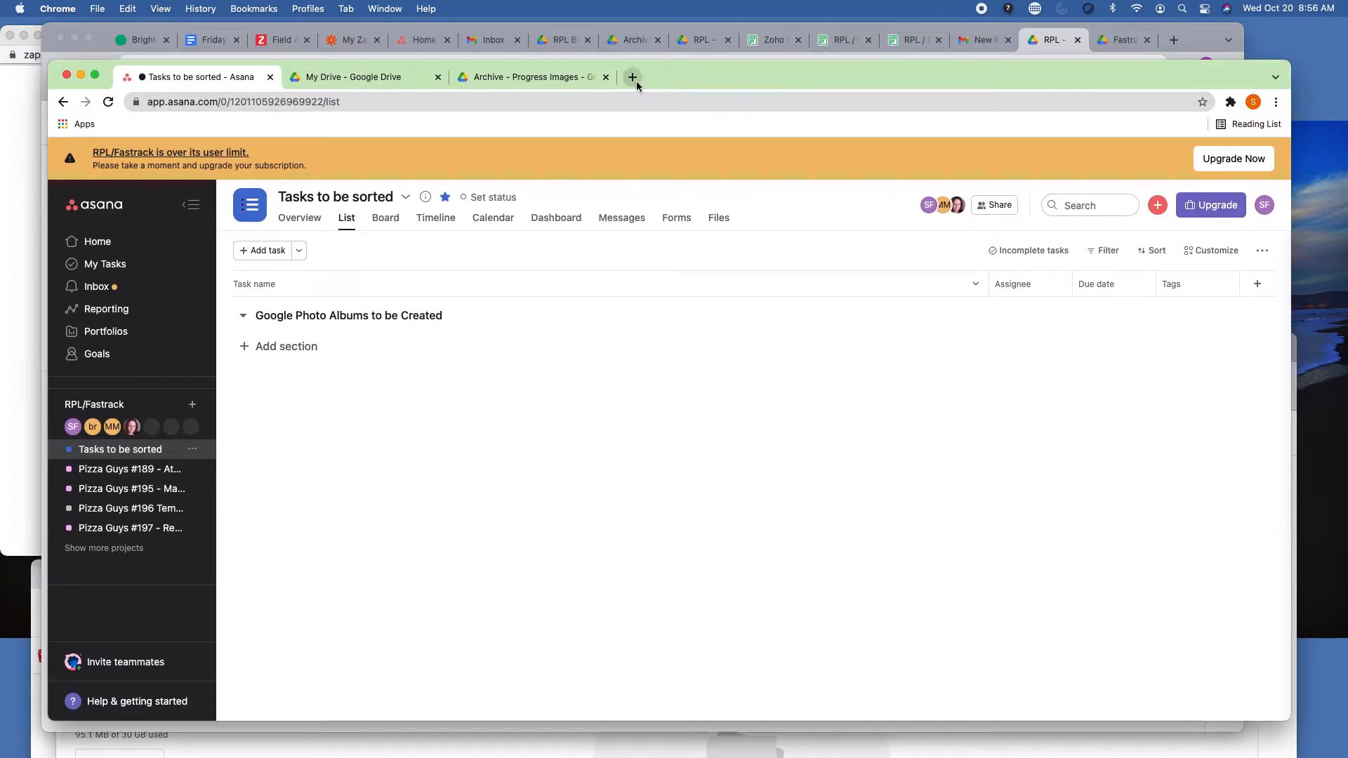
Switch to My Drive and open the Archive - Progress Images folder inside RPL Builders.
click(396, 77)
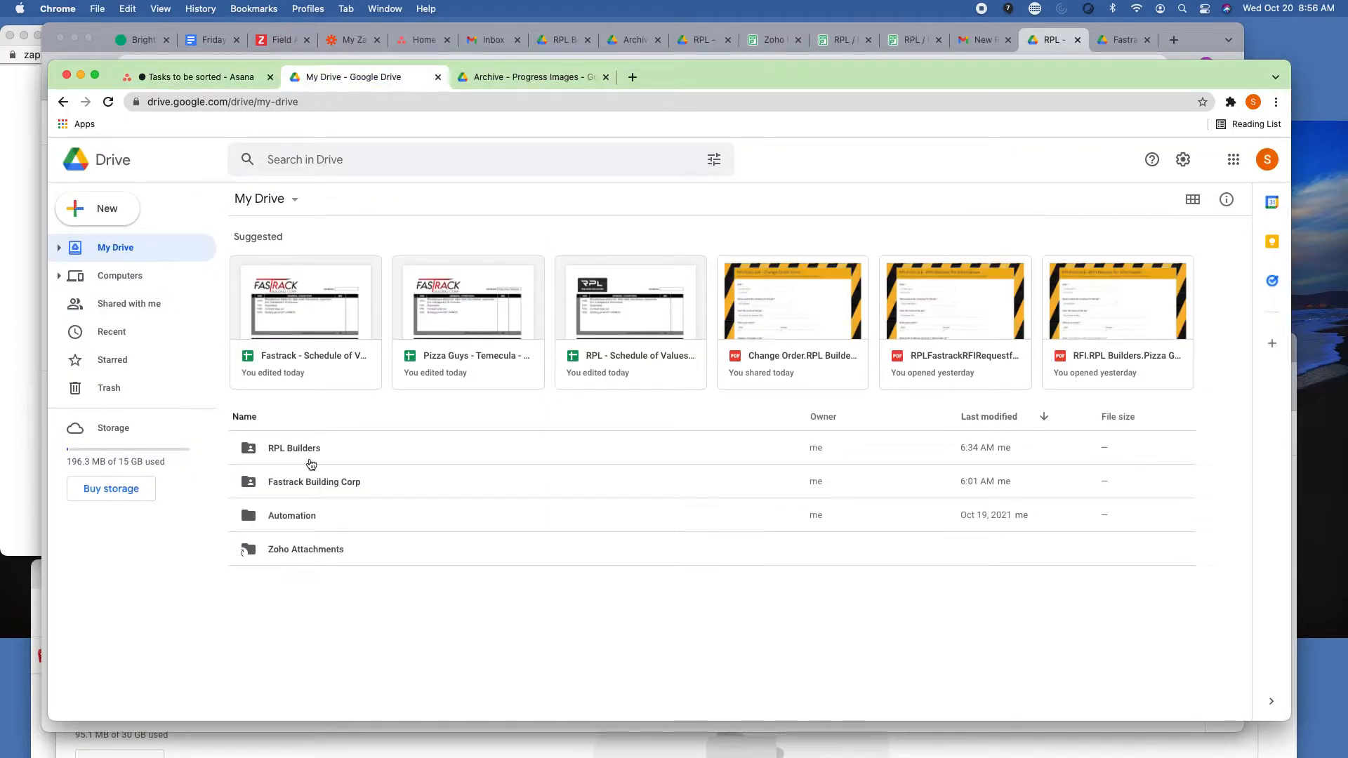
click(293, 452)
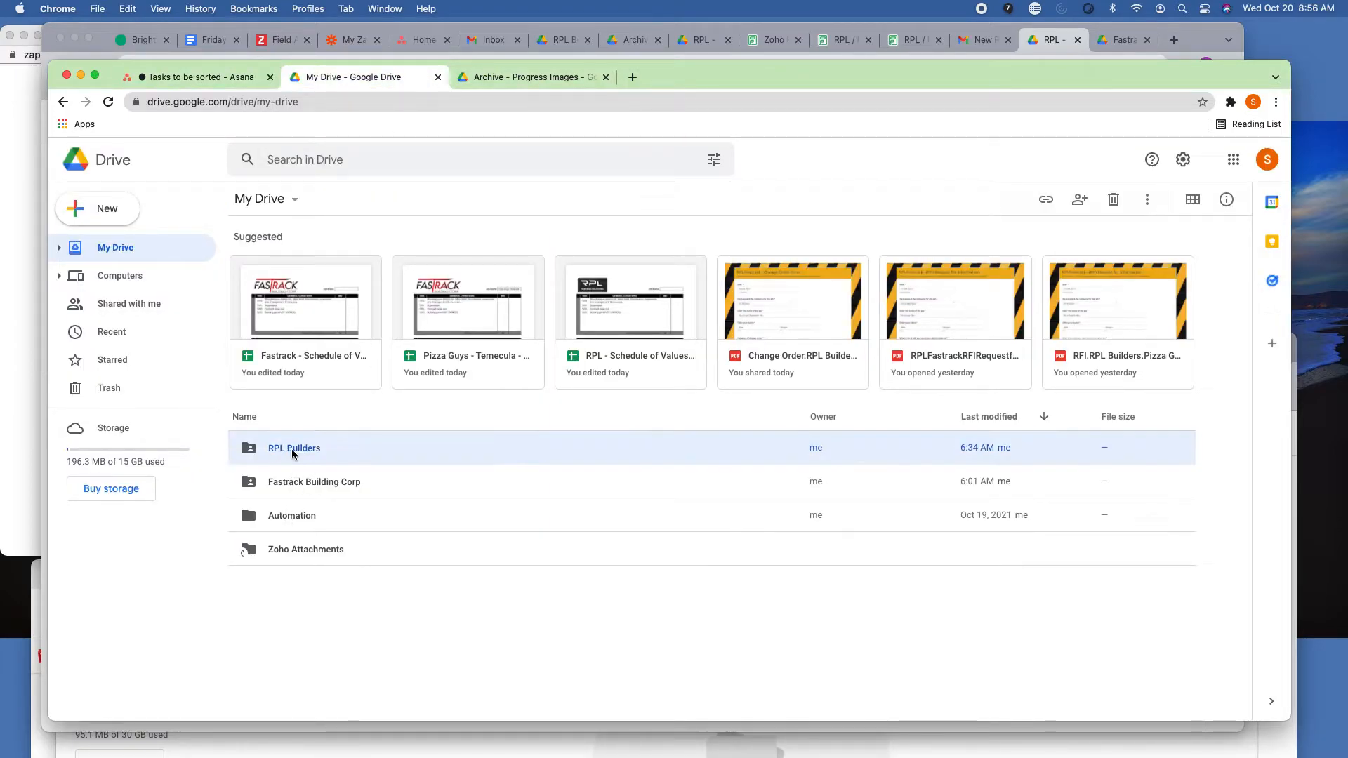
double_click(293, 452)
click(300, 302)
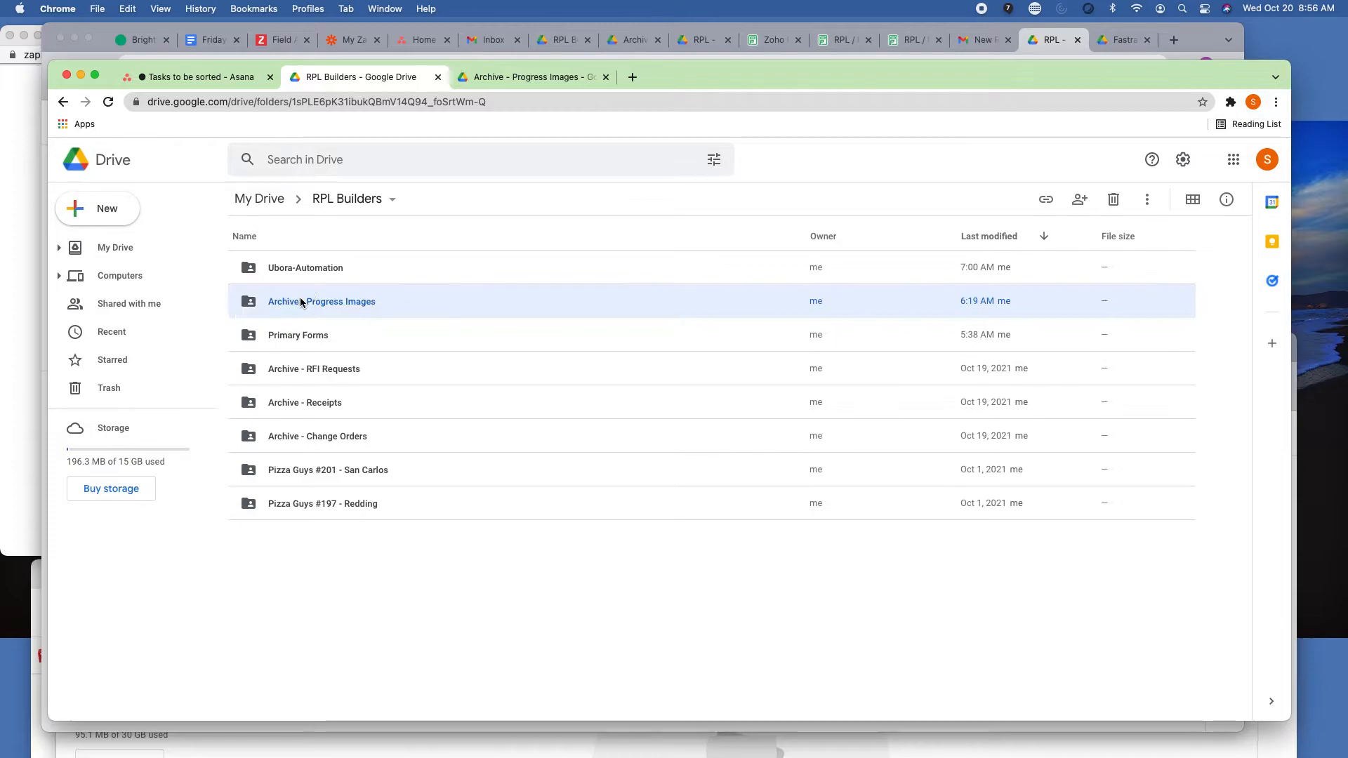
double_click(301, 301)
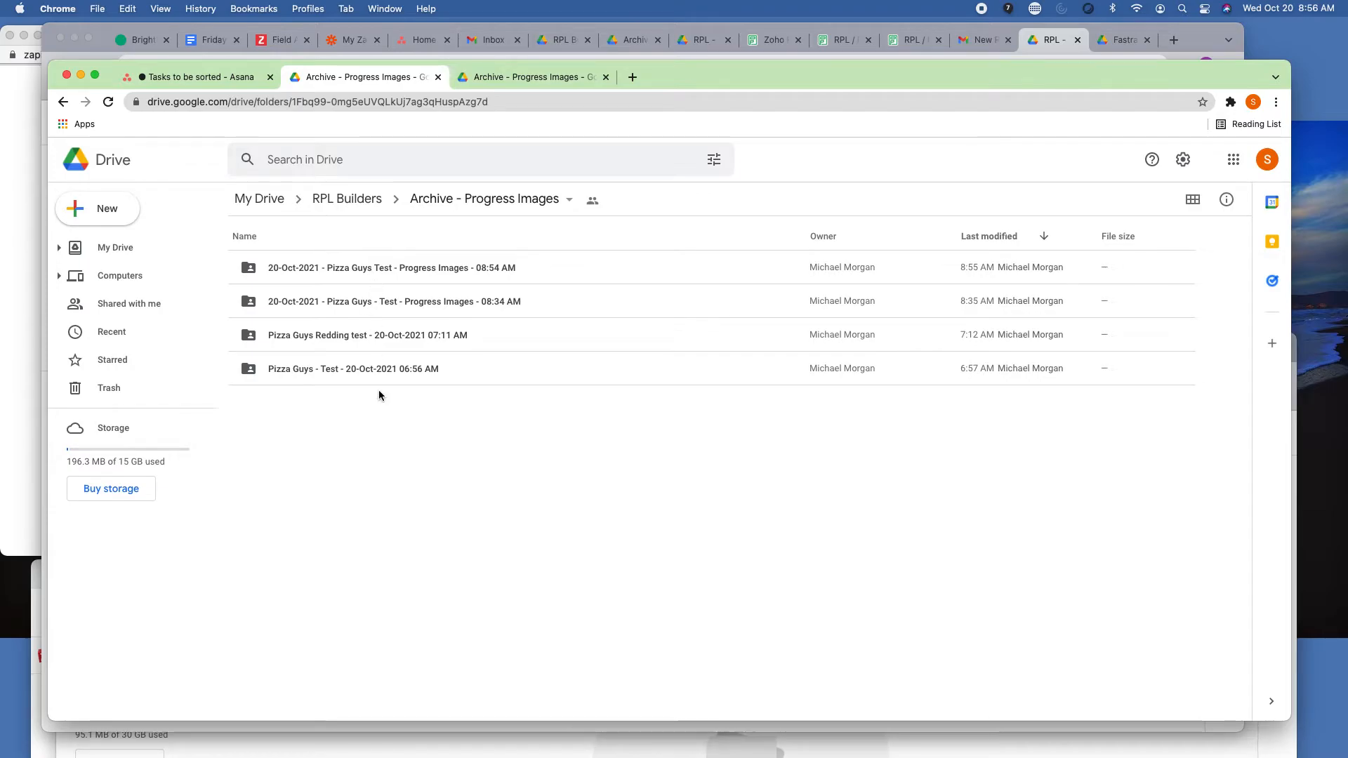
Switch to the Tasks to be sorted project in Asana and reload the page to check for the new album task.
click(229, 79)
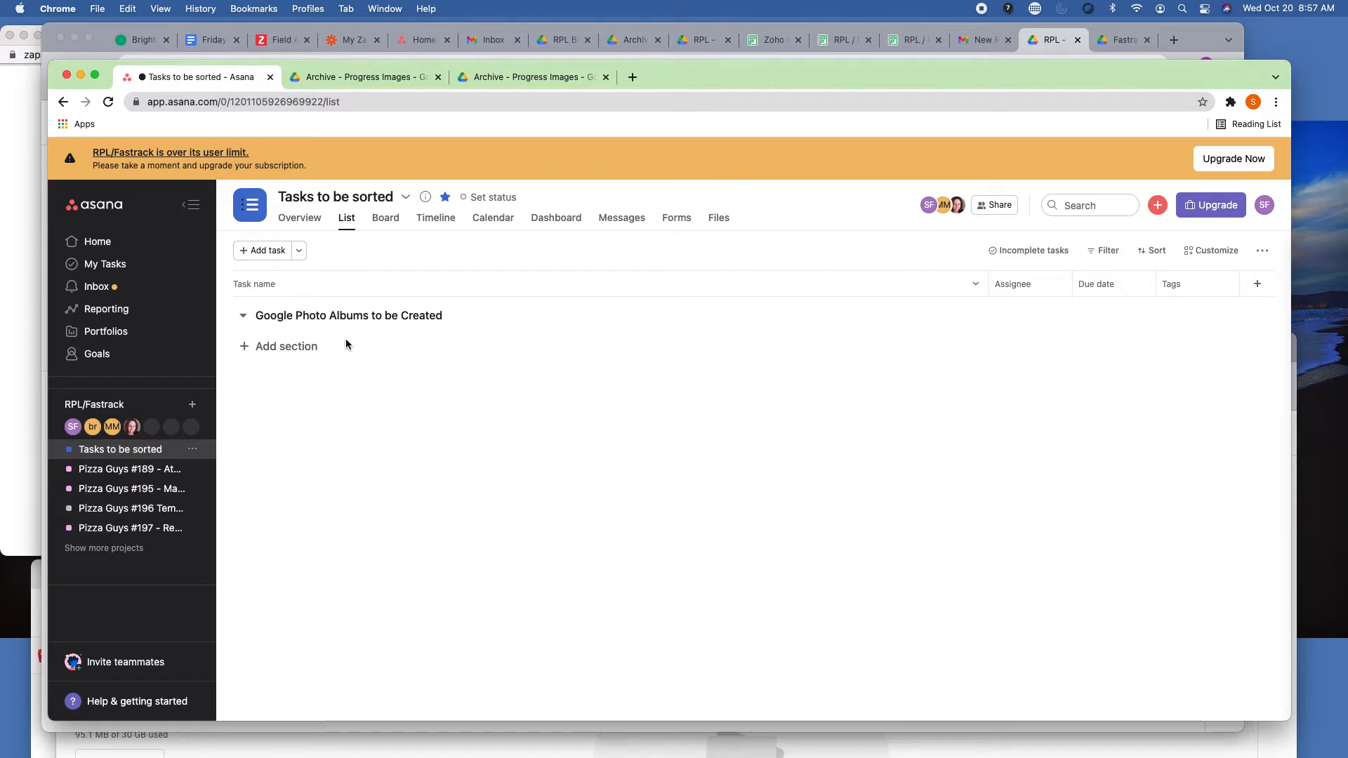
click(369, 98)
key(Return)
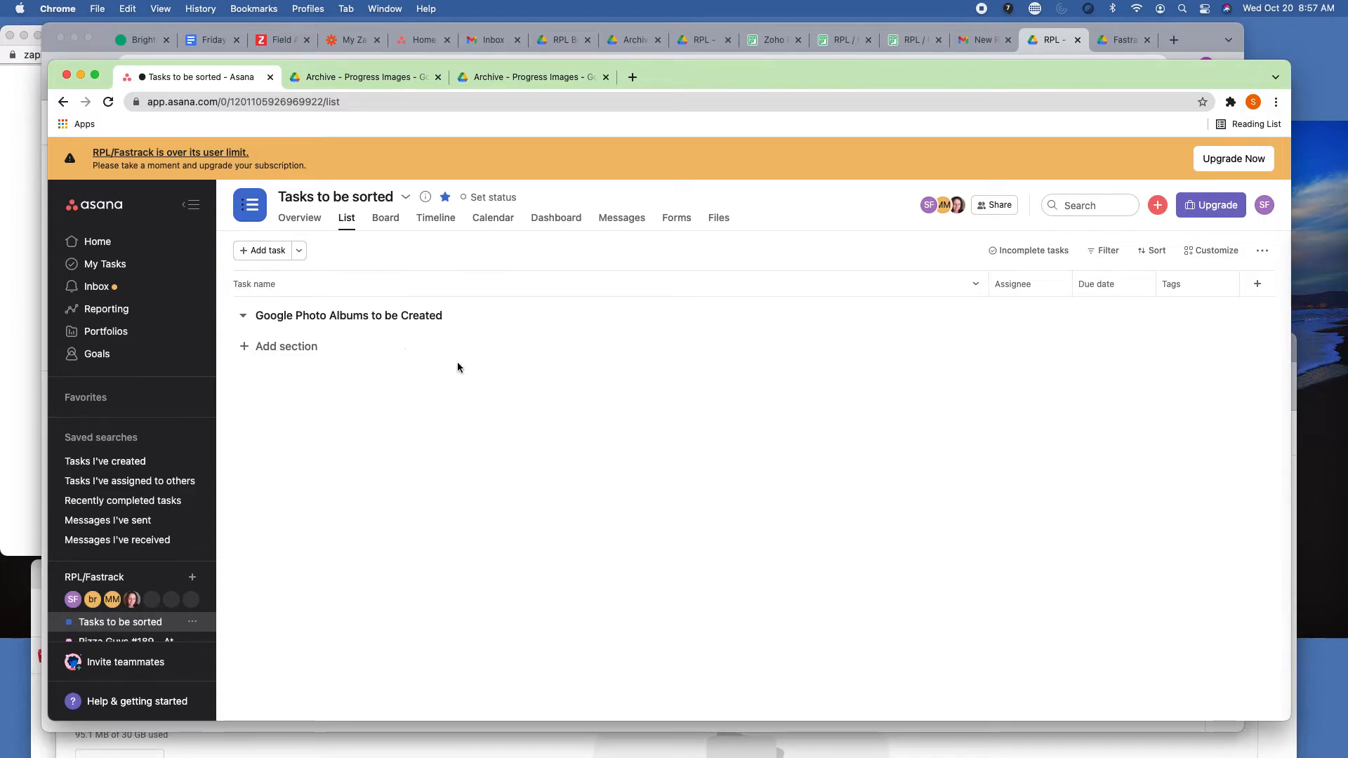
click(295, 103)
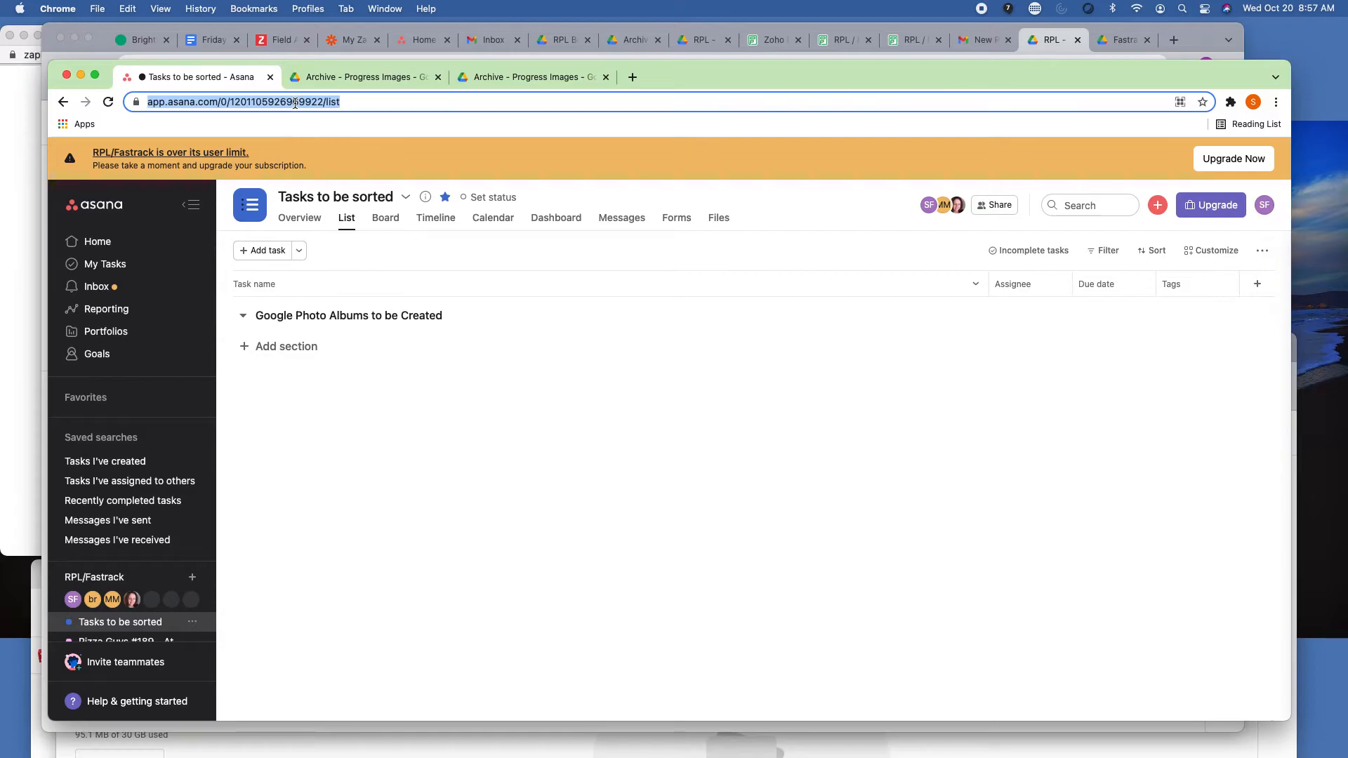
key(Return)
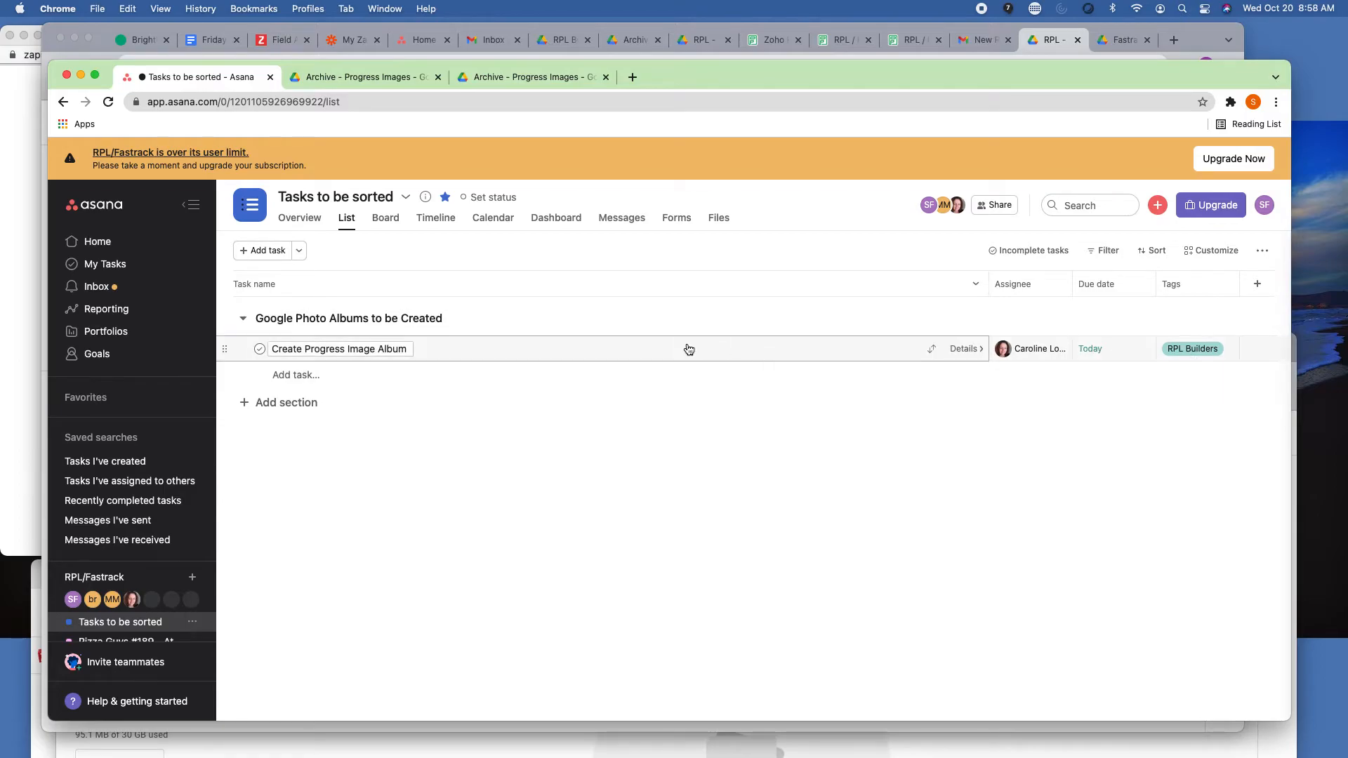
Open the details of the Create Progress Image Album task and follow the Google Drive folder link in its description.
click(962, 349)
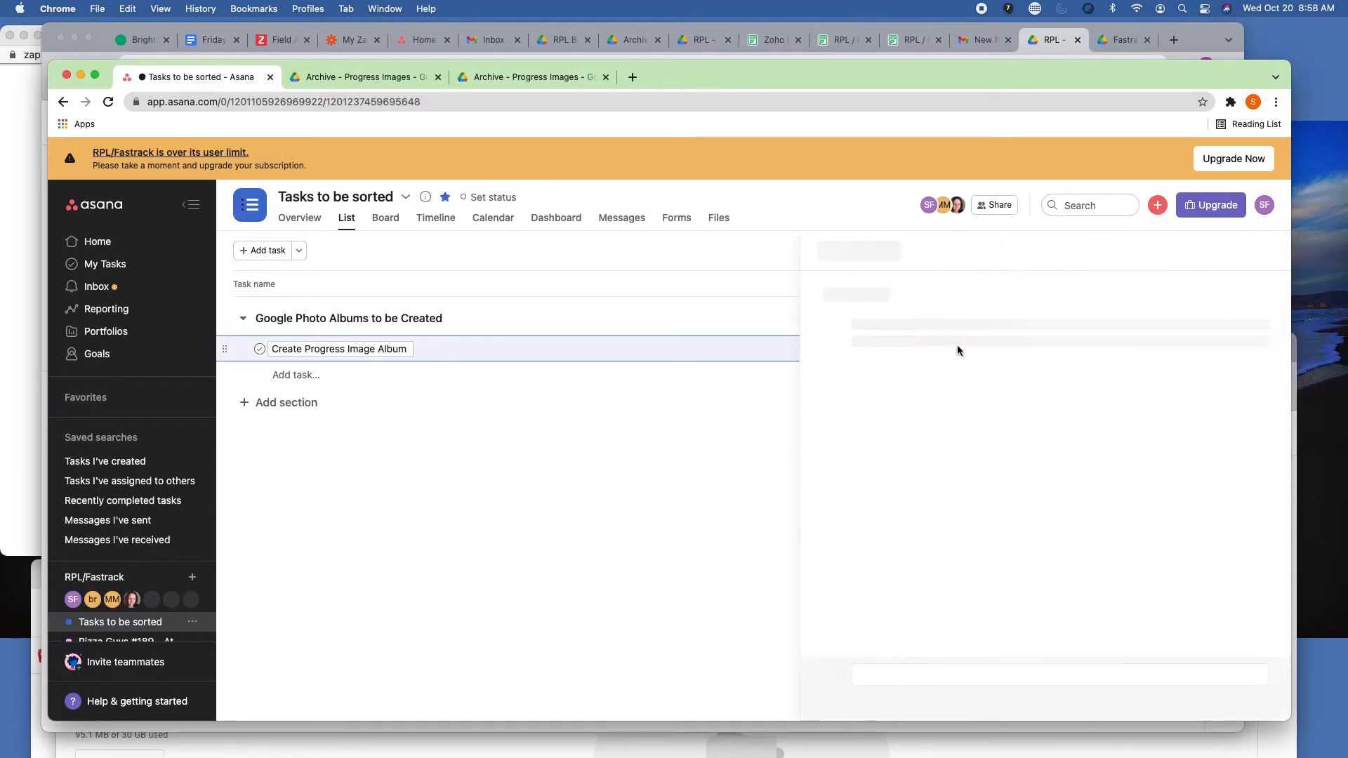
mouse_move(936, 517)
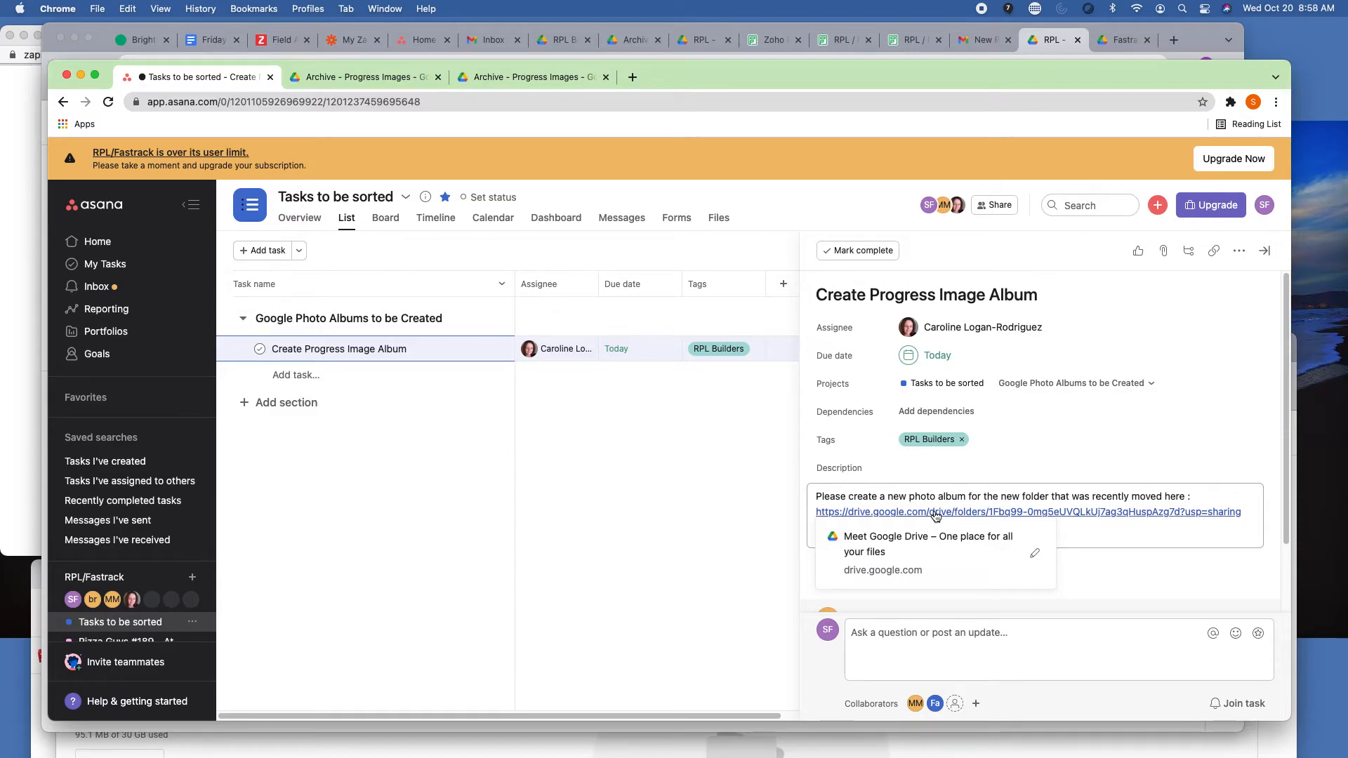
click(935, 513)
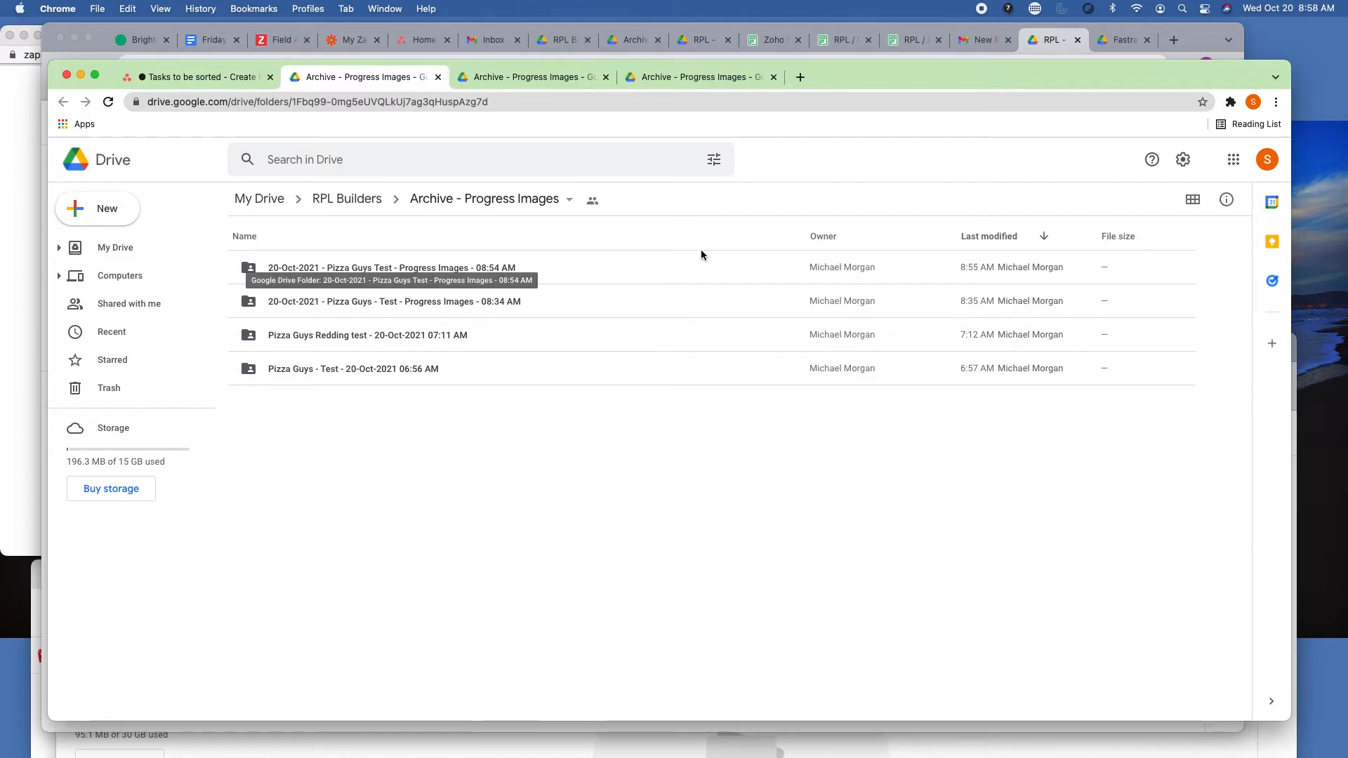
Search the web for google photos in a new browser tab and open the Google Photos library.
click(801, 78)
text(google photos)
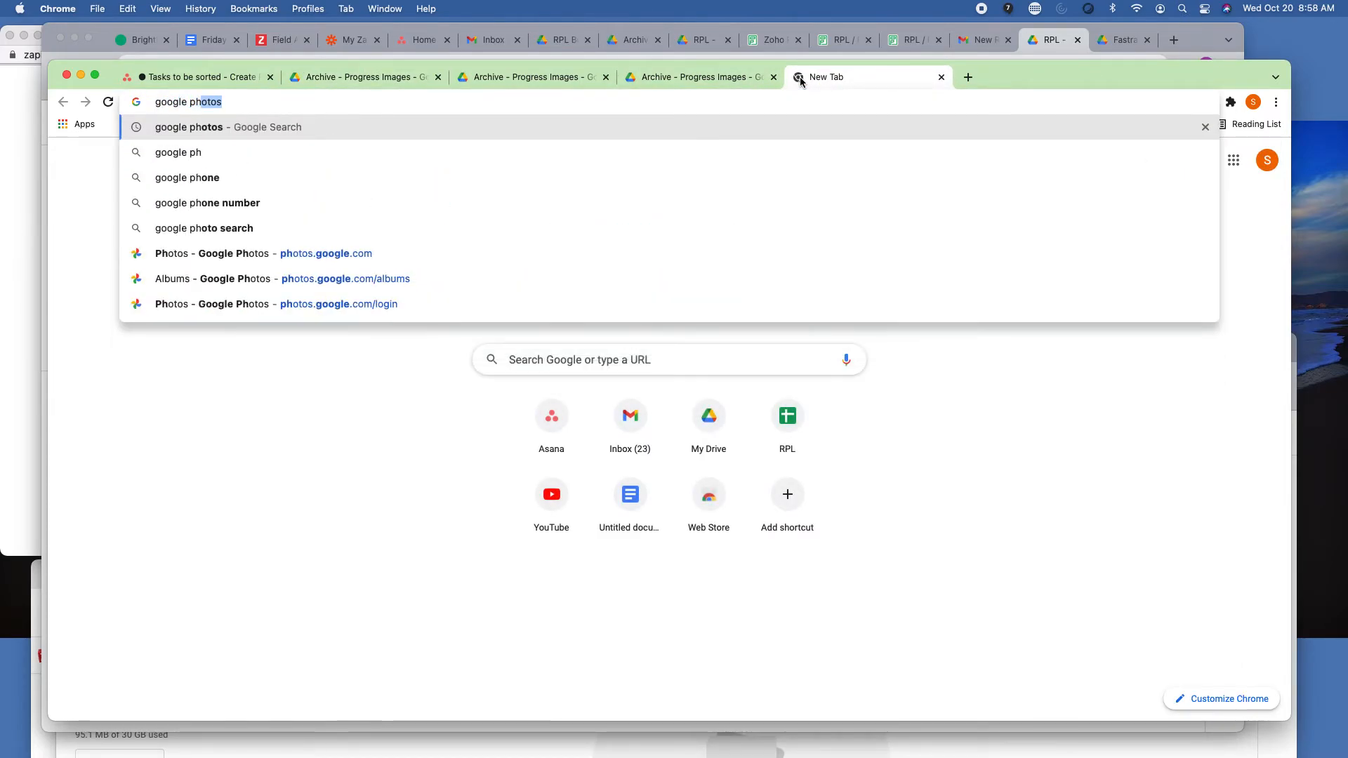
key(Return)
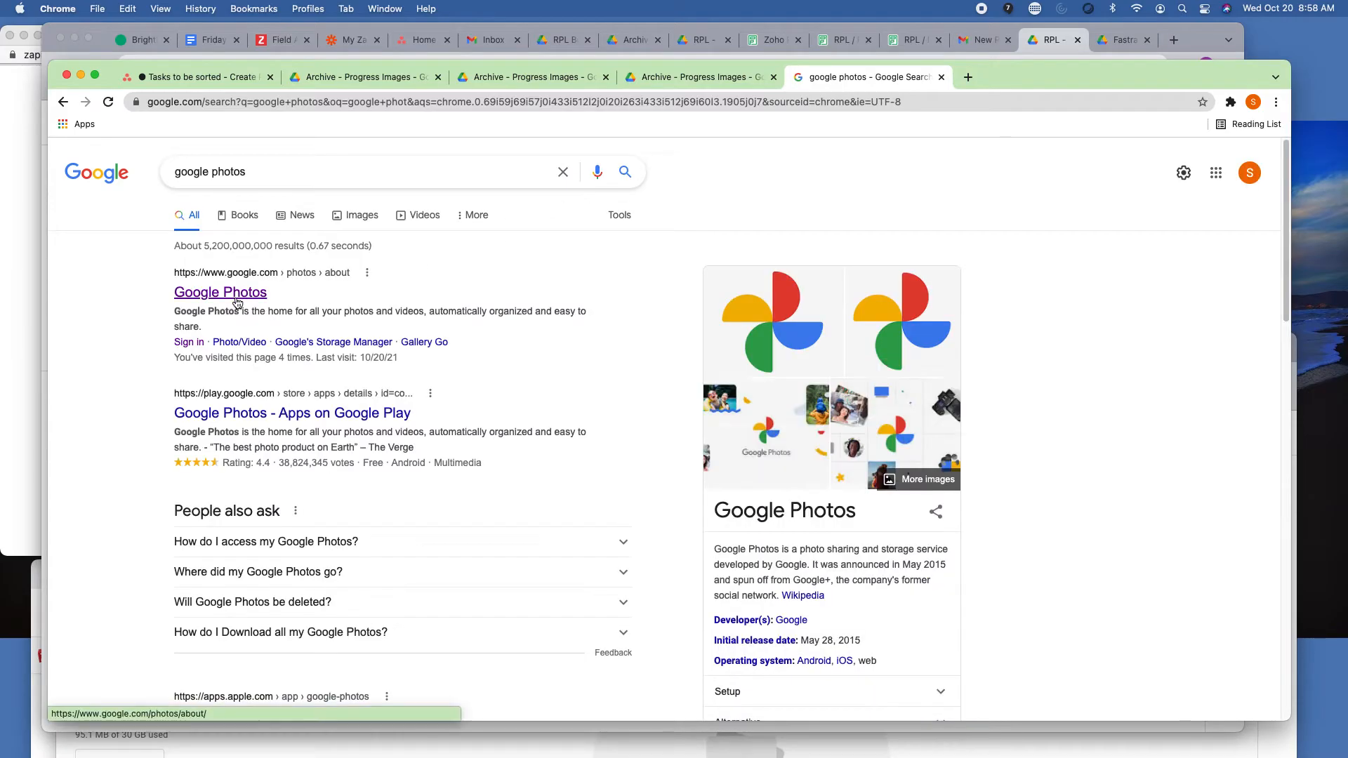
click(200, 289)
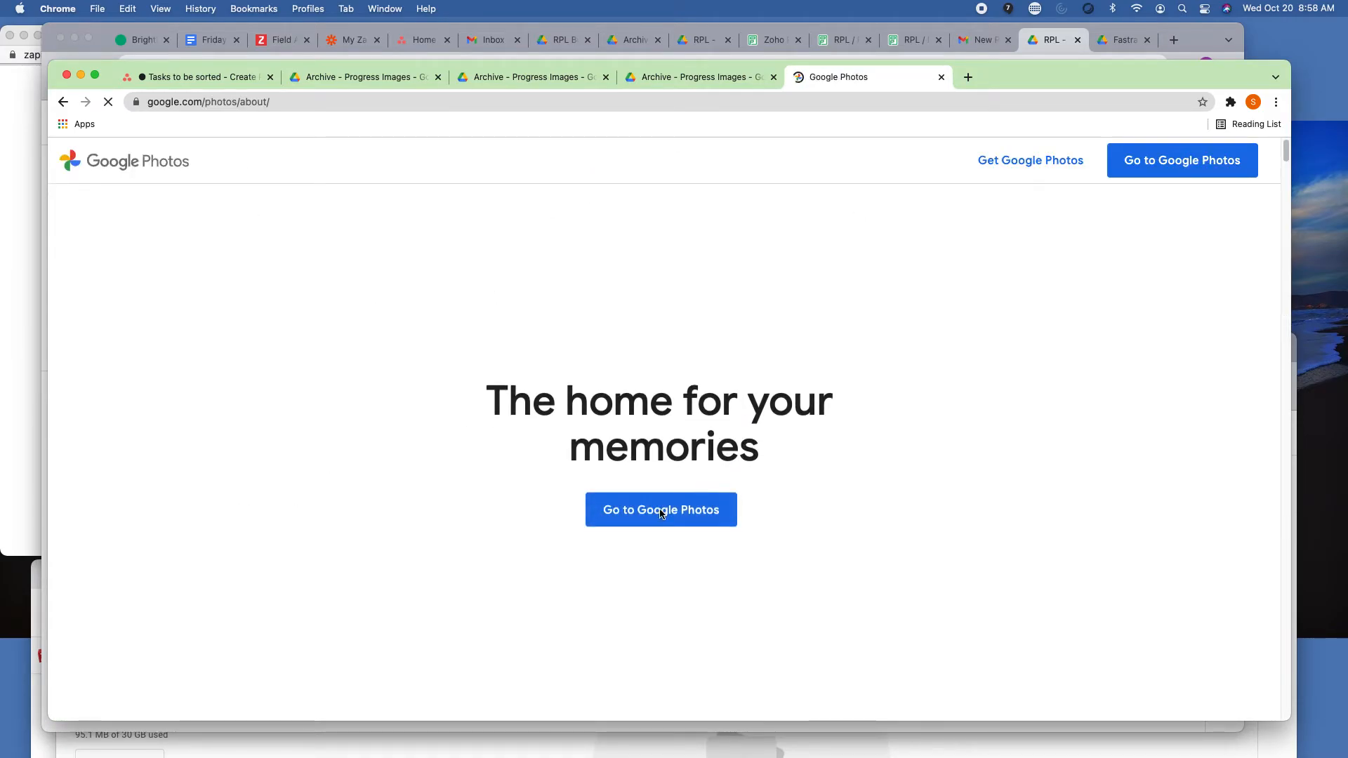
click(676, 511)
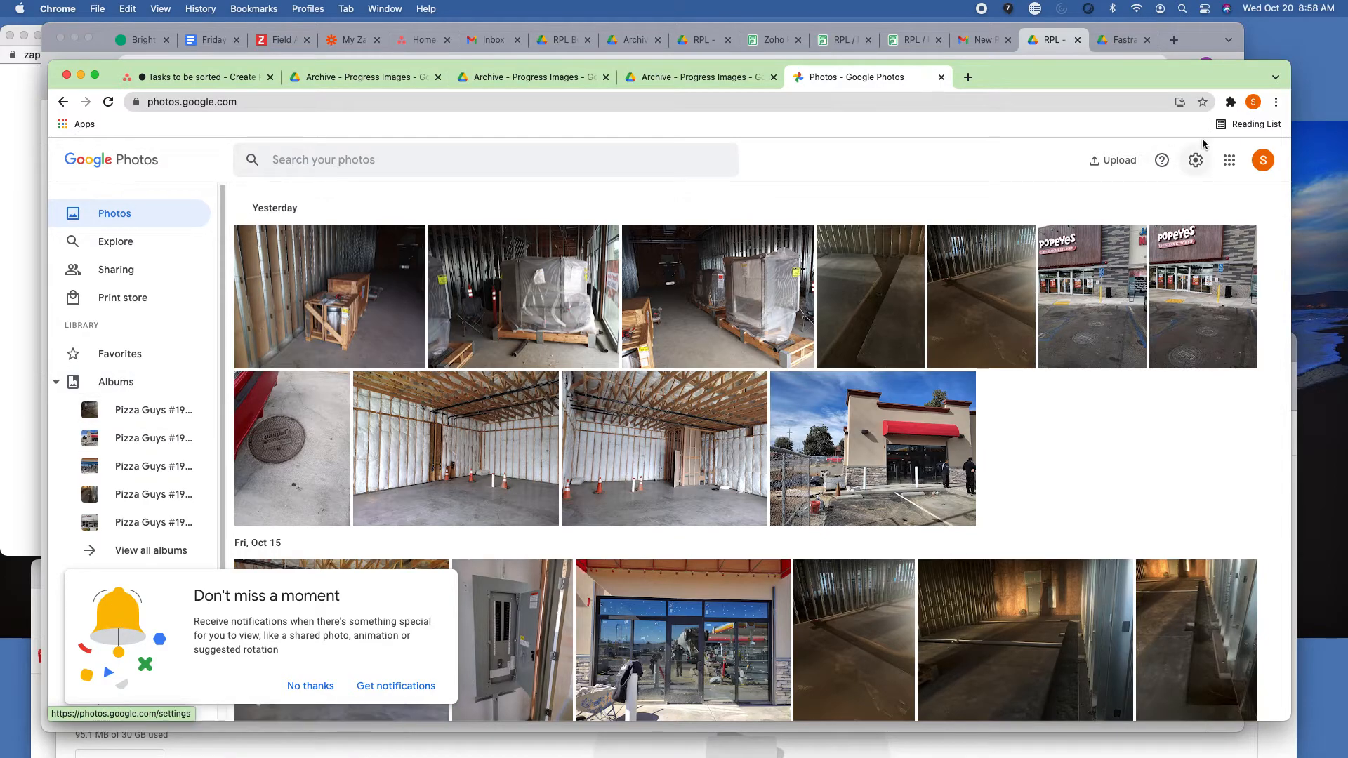
Create a new album titled "Pizza Guys Test - 10/19/21 Update".
click(113, 381)
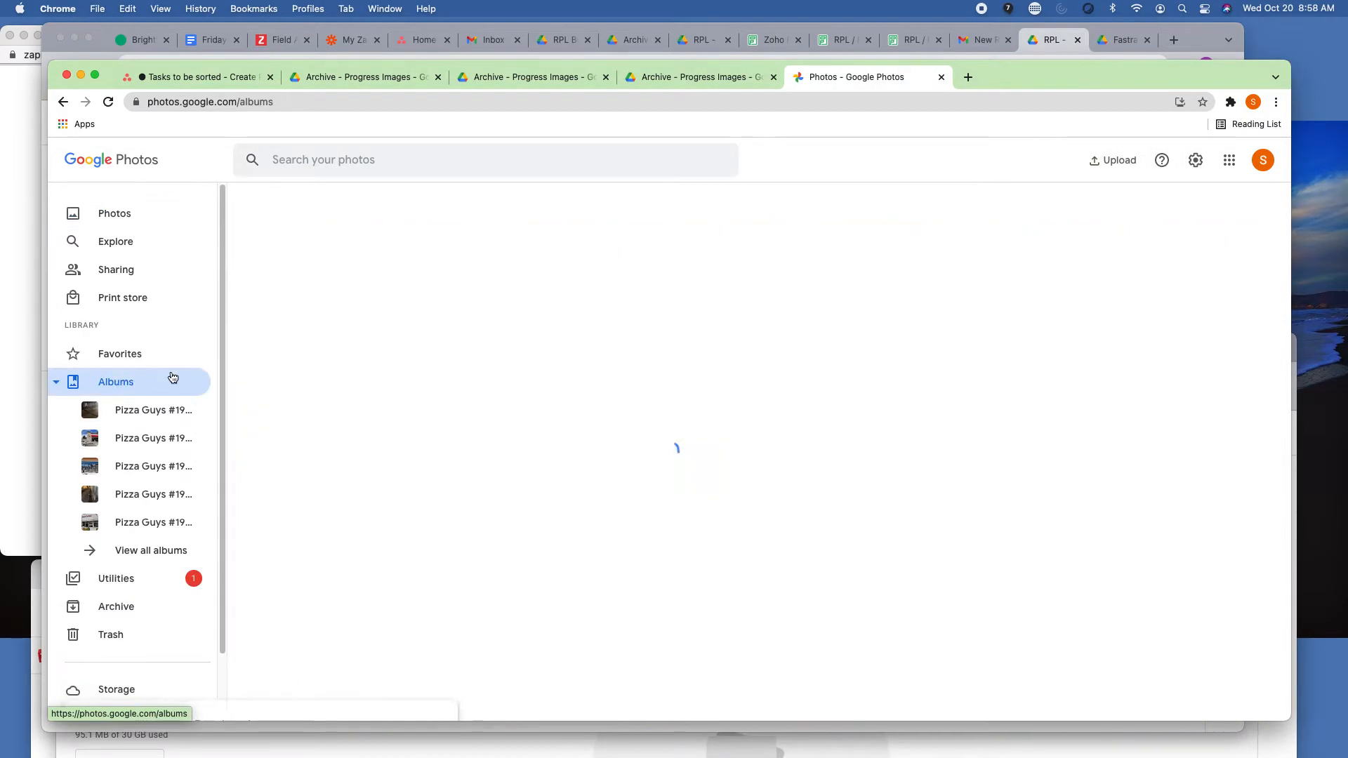
click(1117, 211)
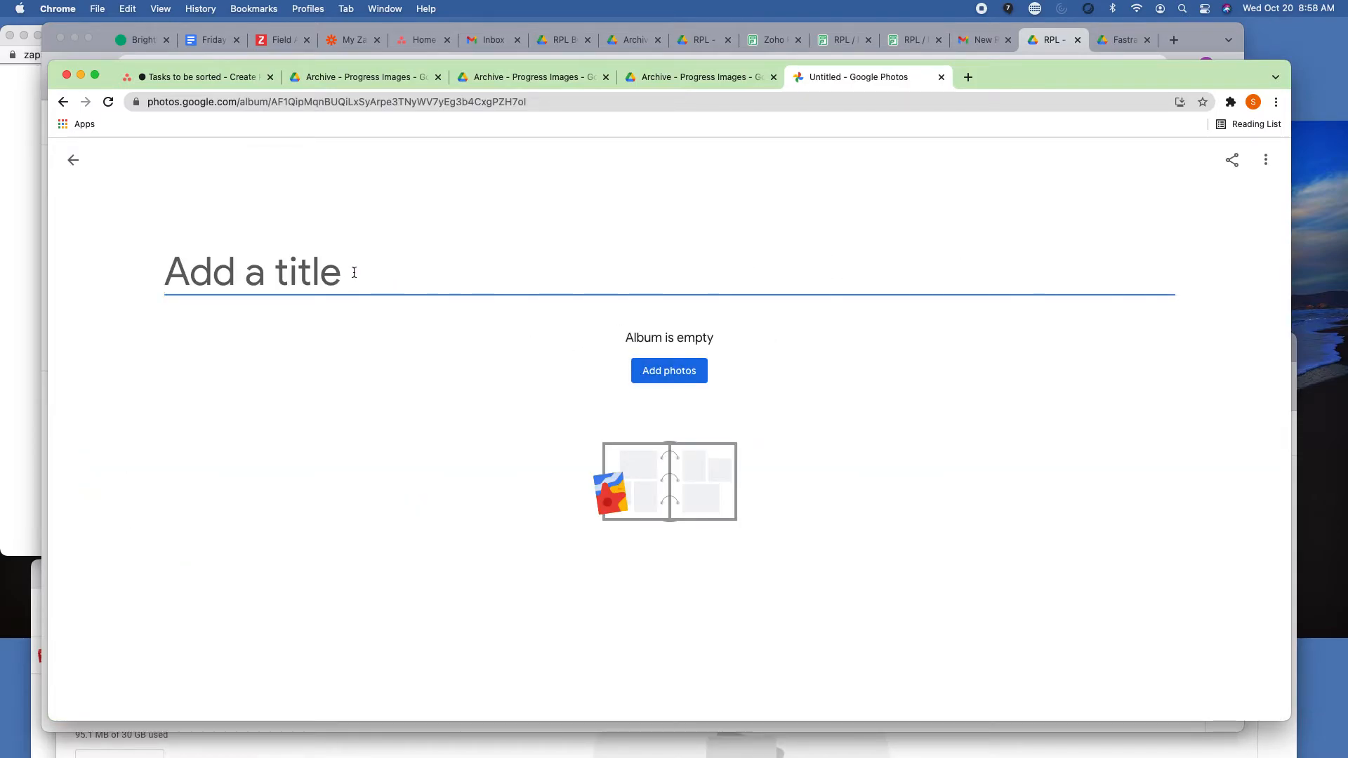
text(Pizza Guys )
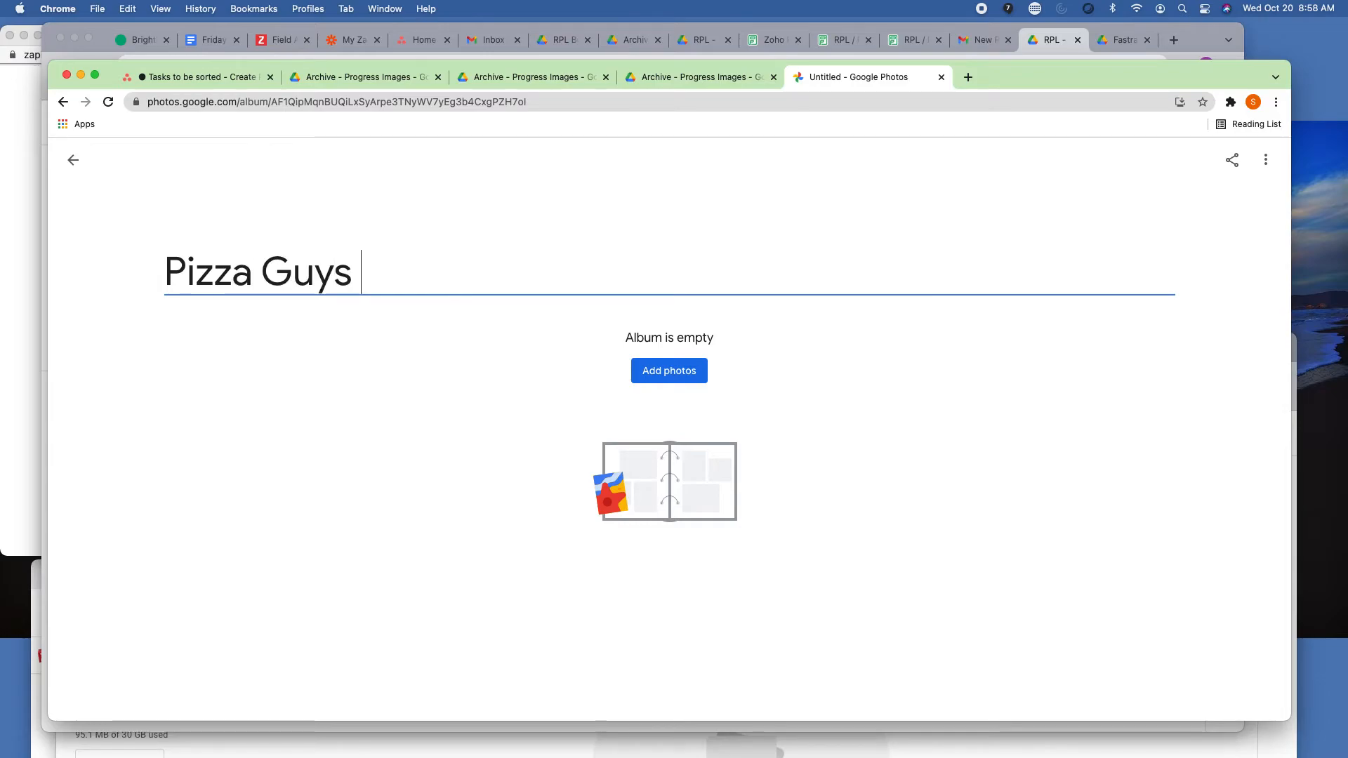
text(Test. - )
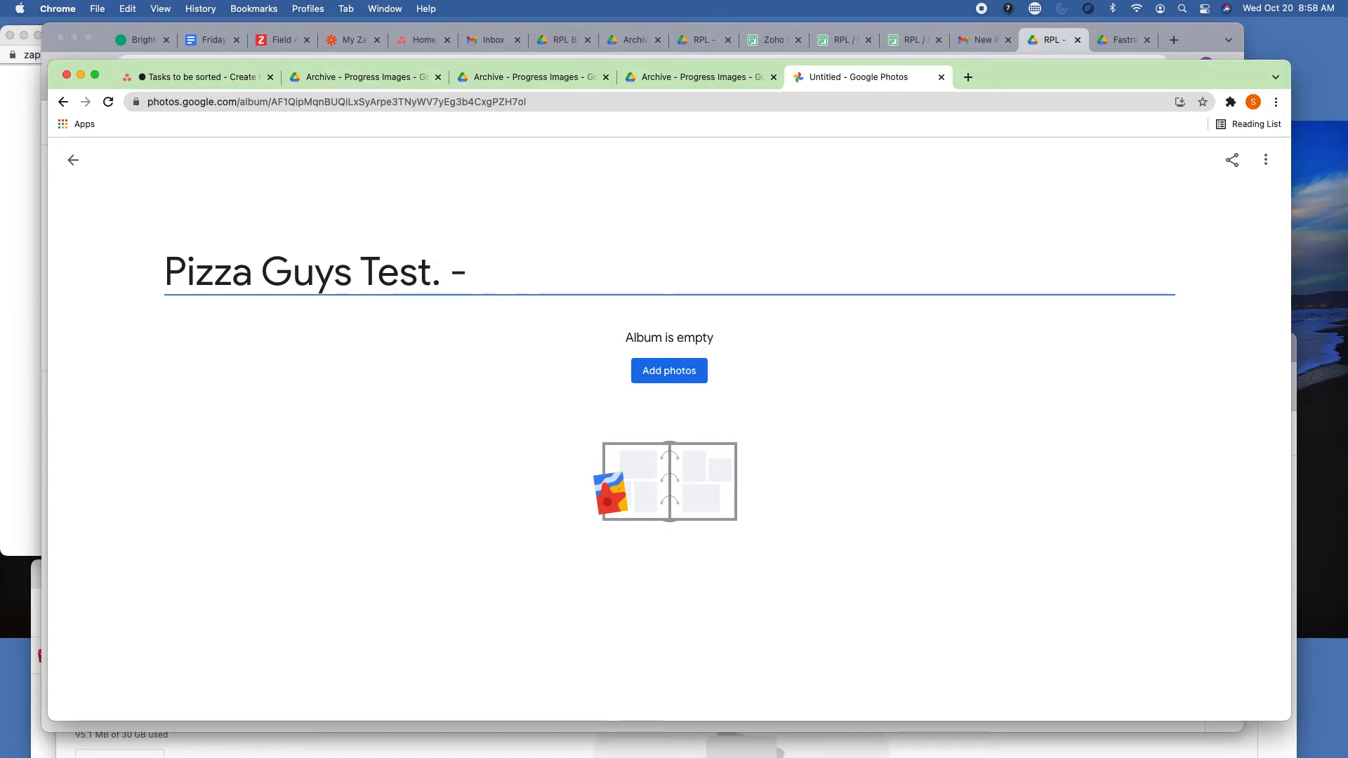
text(10/1)
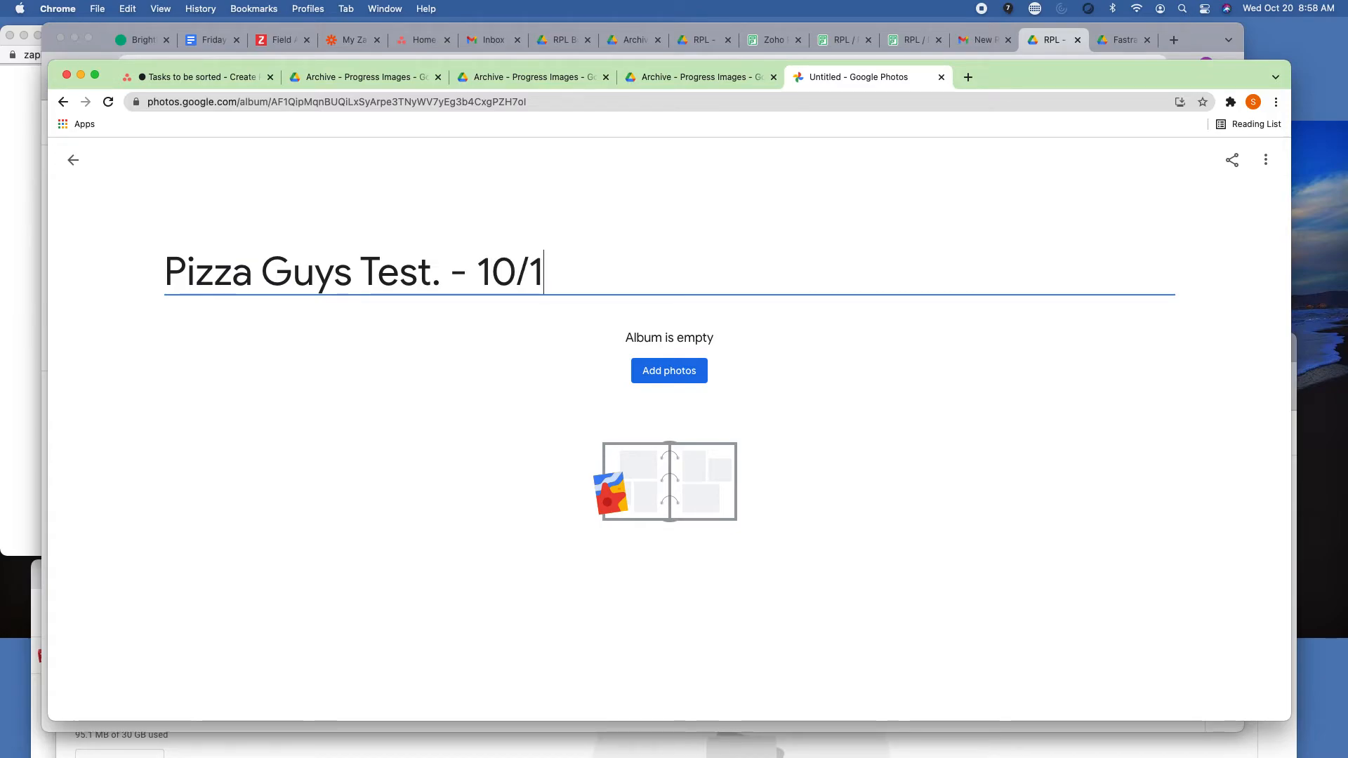
text(9/21 Update)
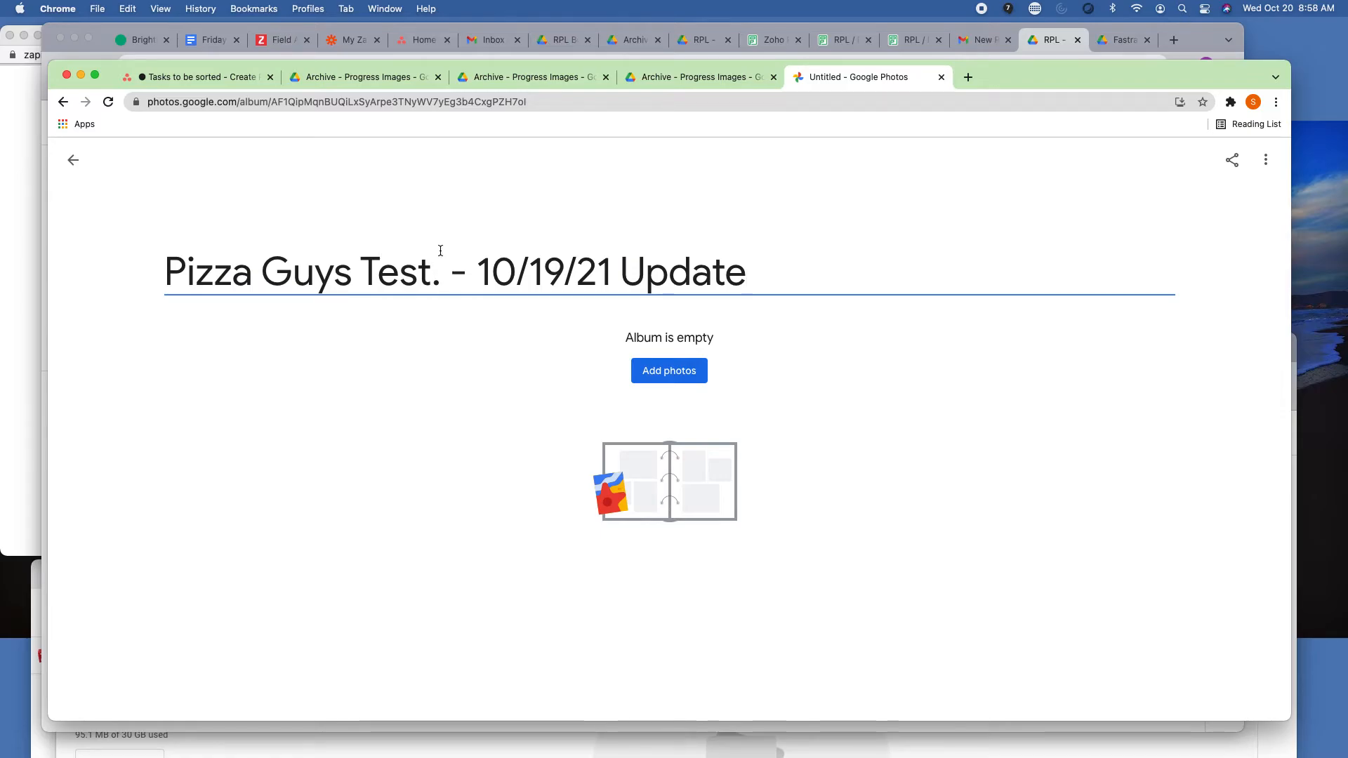
key(BackSpace)
click(699, 377)
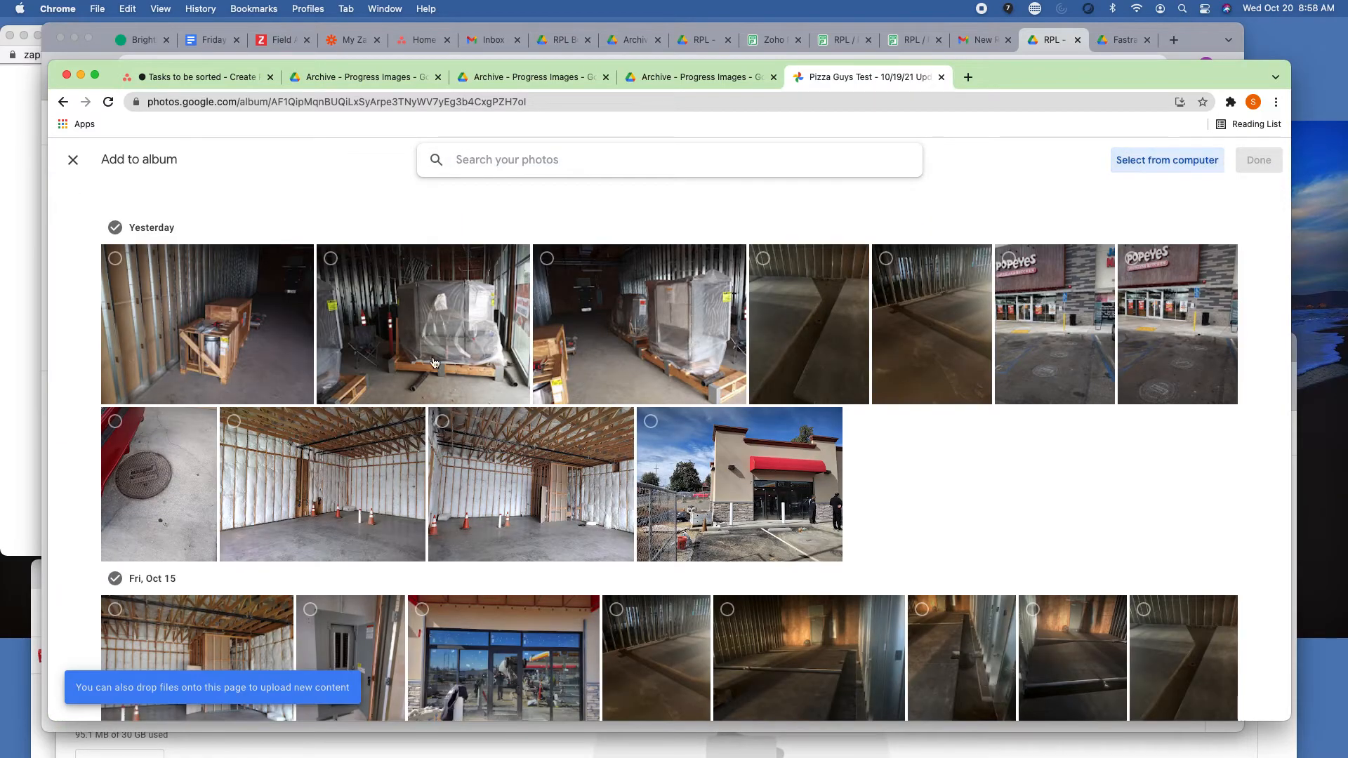
click(1166, 160)
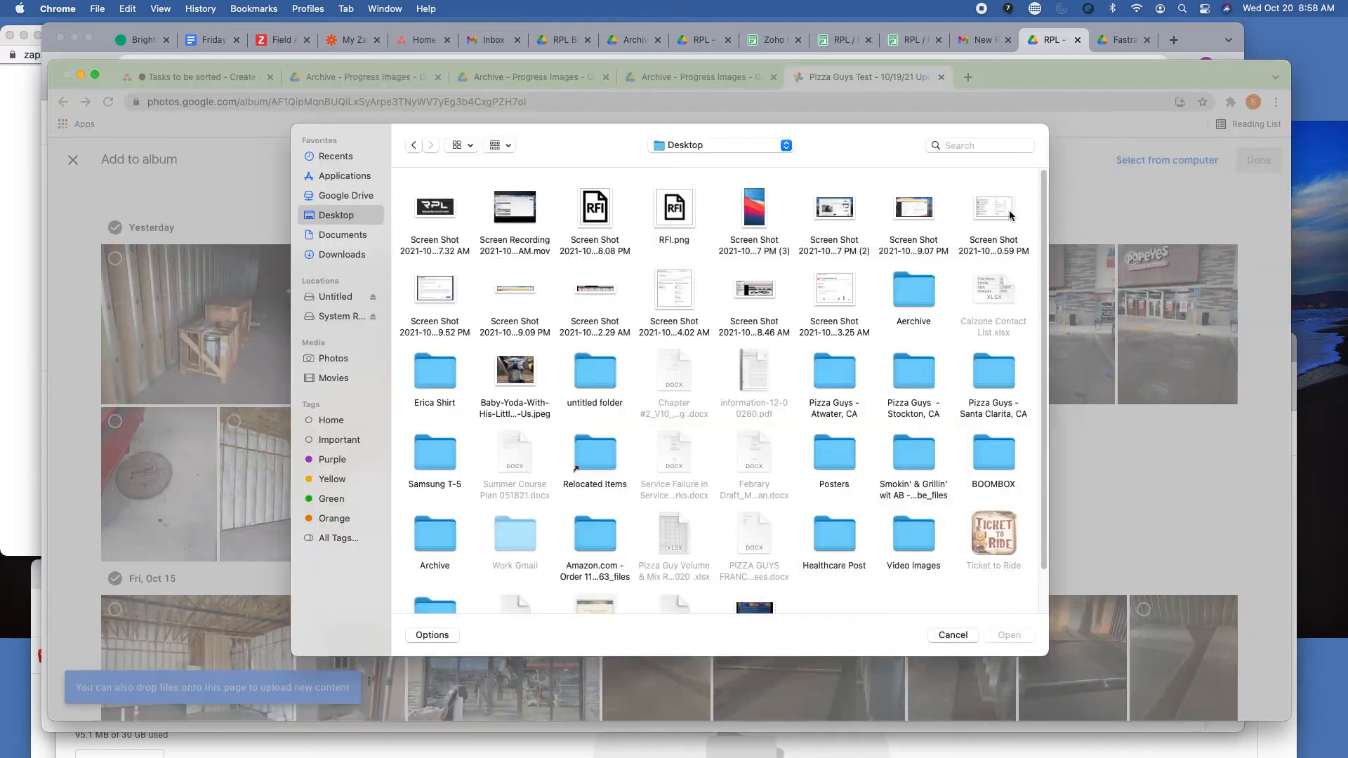
click(961, 637)
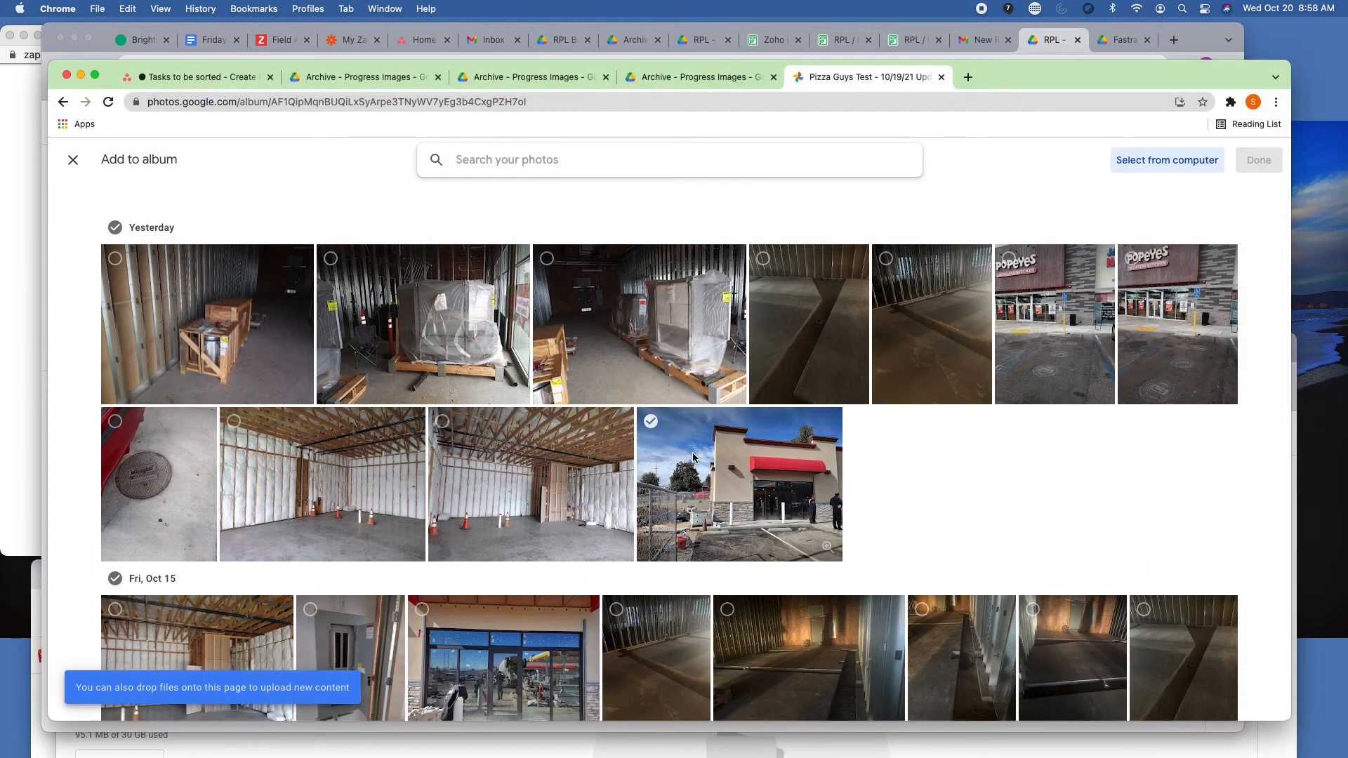
click(72, 167)
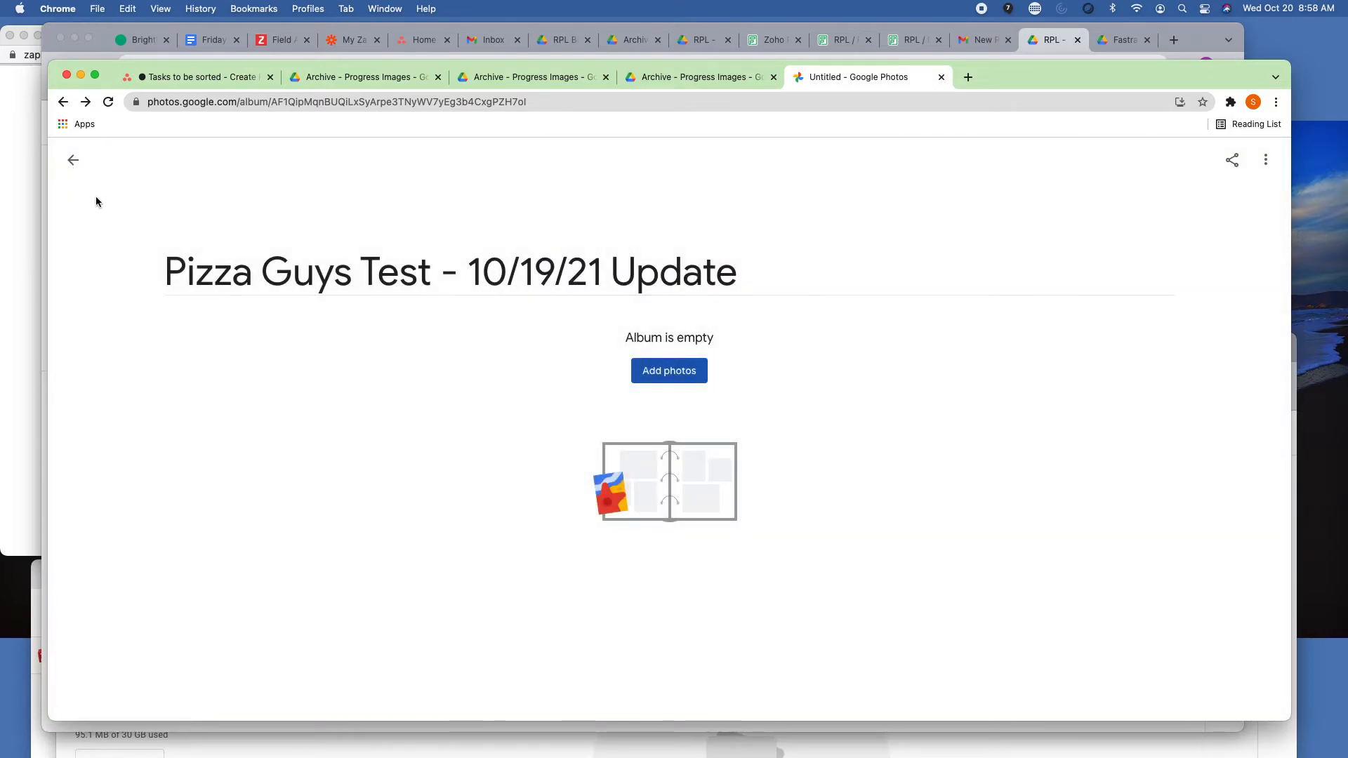
click(63, 165)
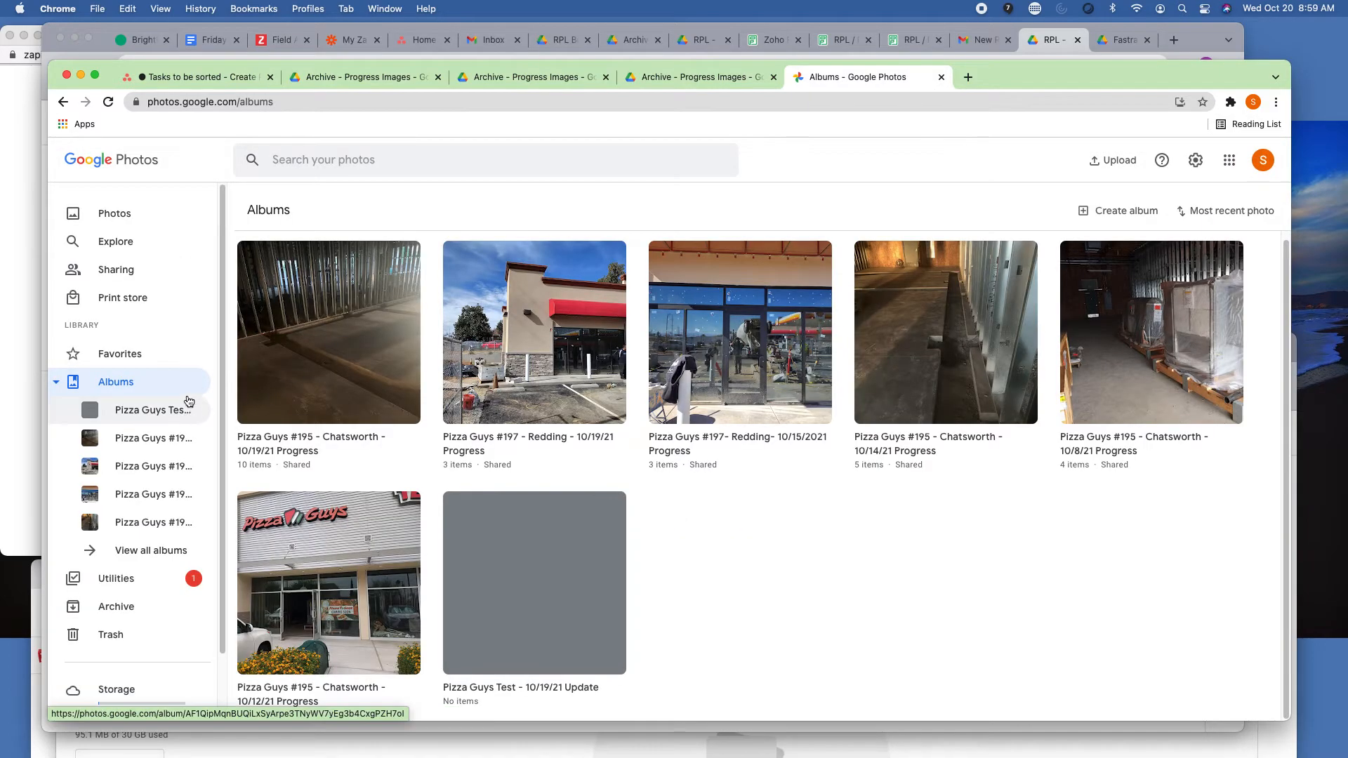
Permanently delete the empty Pizza Guys Test - 10/19/21 Update album and return to the photo library.
click(166, 414)
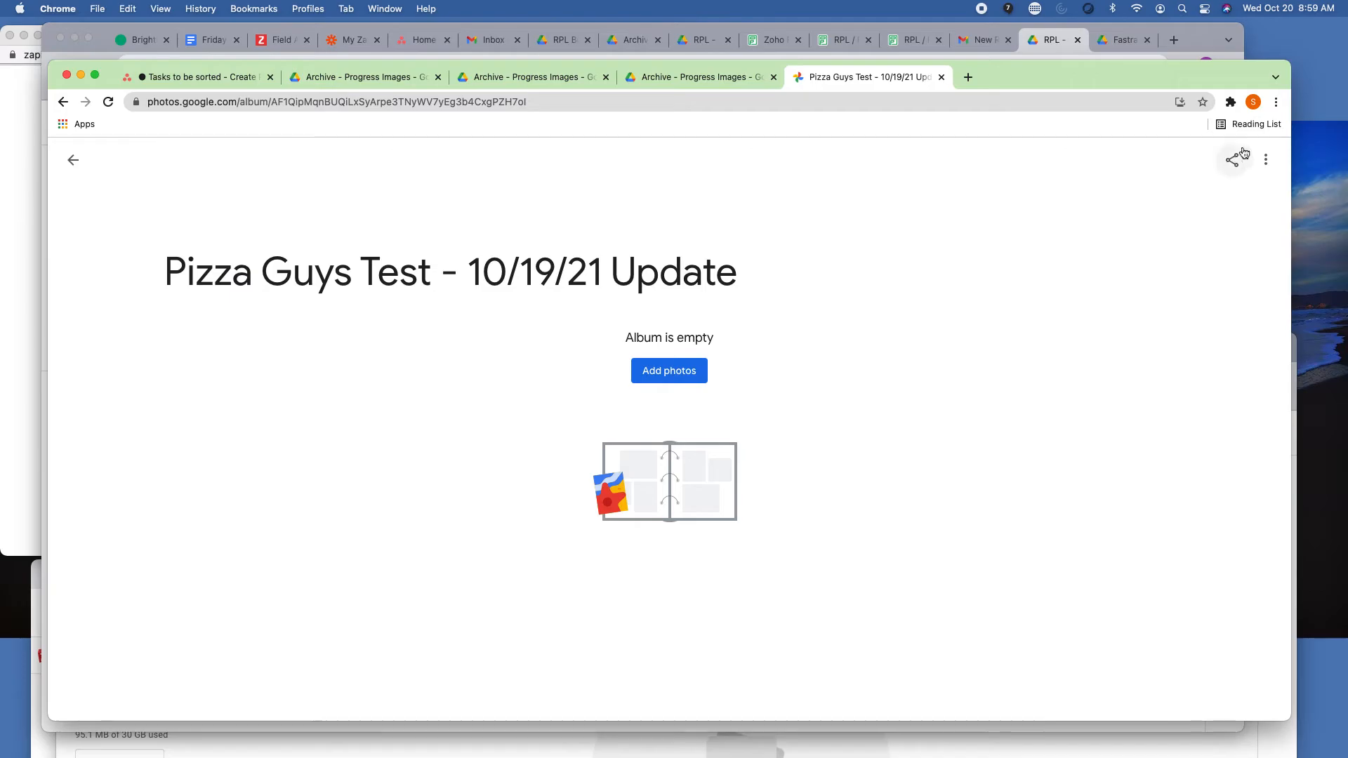
click(1262, 169)
click(1234, 199)
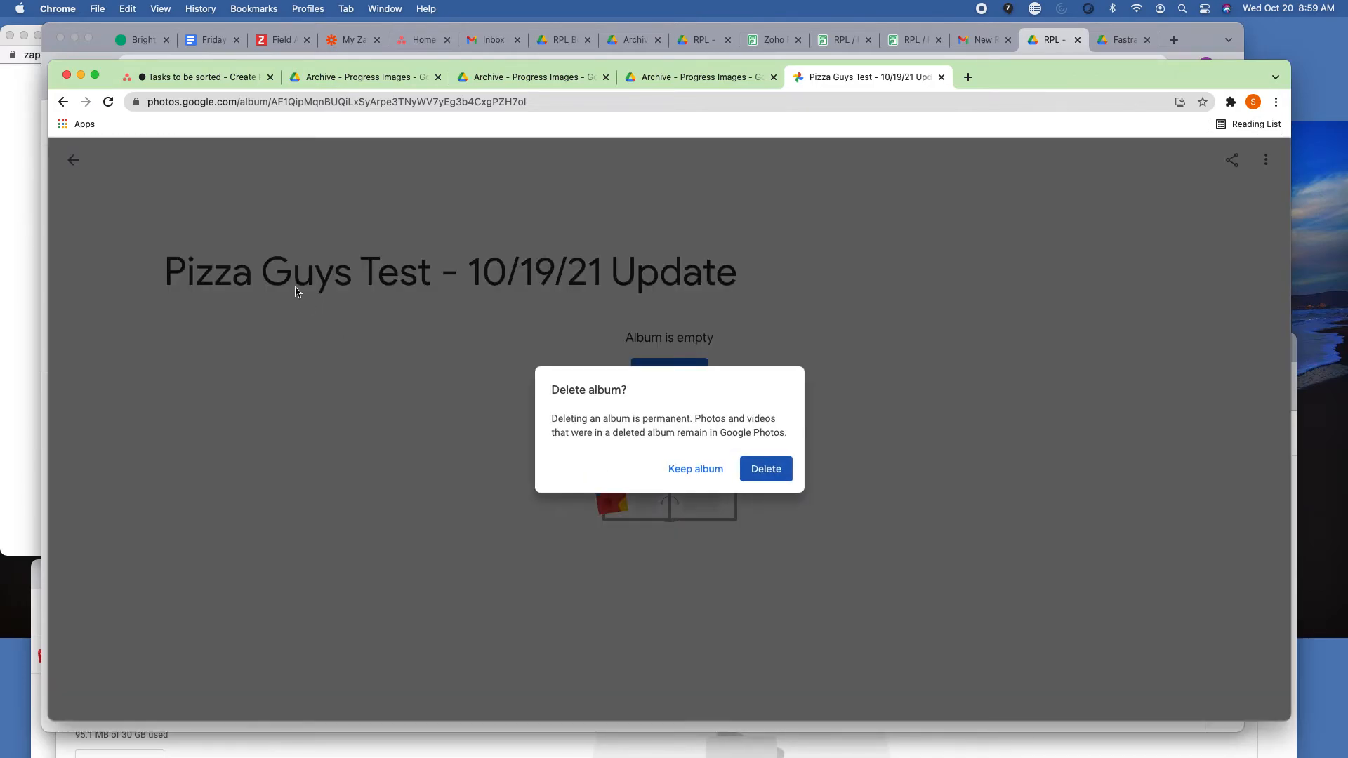
click(746, 475)
click(75, 163)
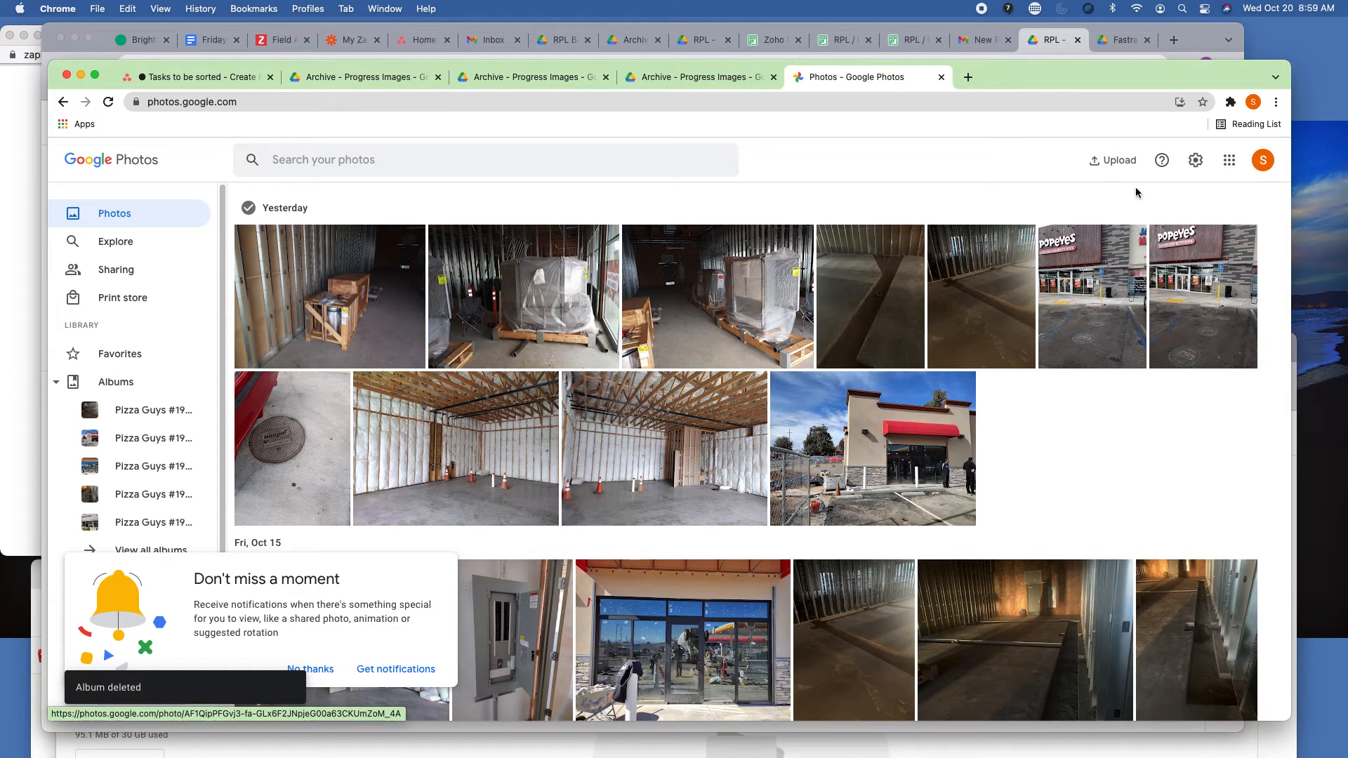
Start a photo upload from Google Drive and browse My Drive to the Archive - Progress Images folder inside RPL Builders.
click(1124, 169)
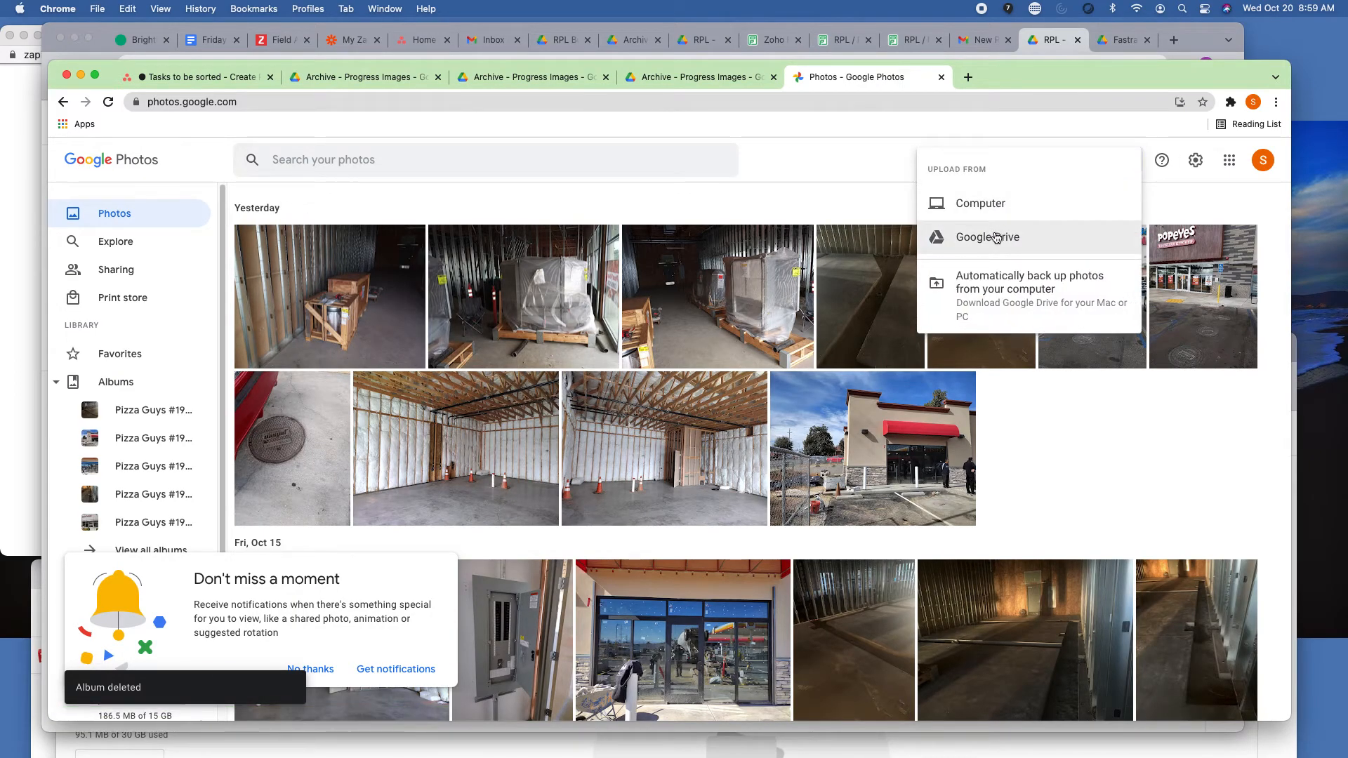
click(997, 237)
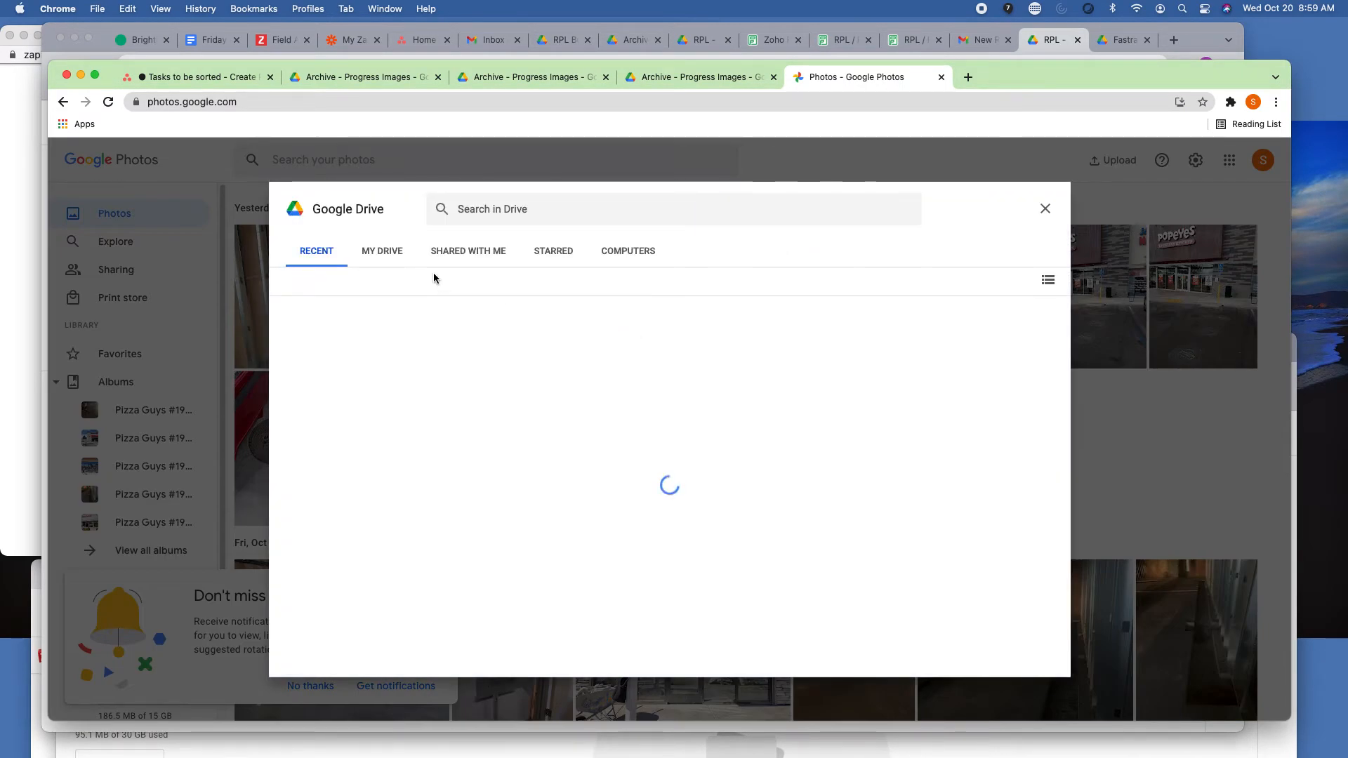
click(457, 251)
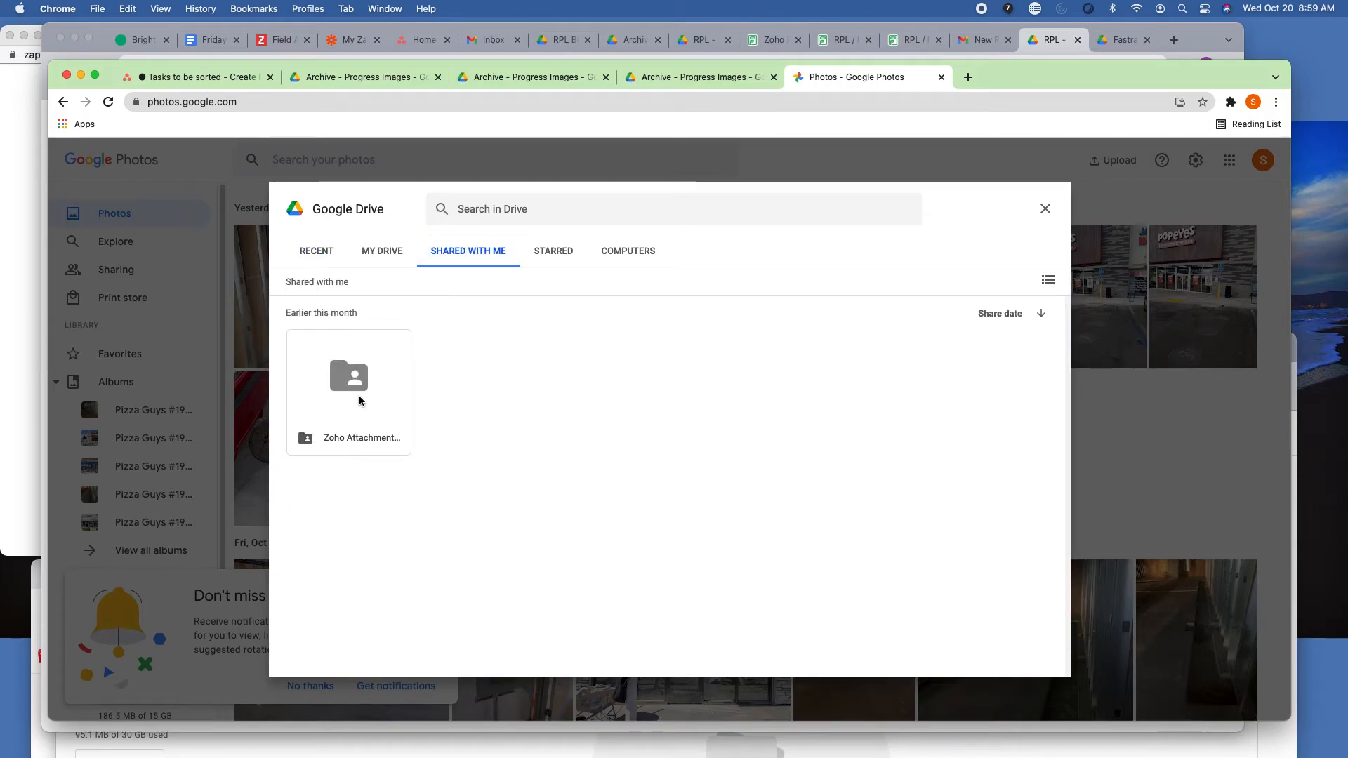
double_click(359, 401)
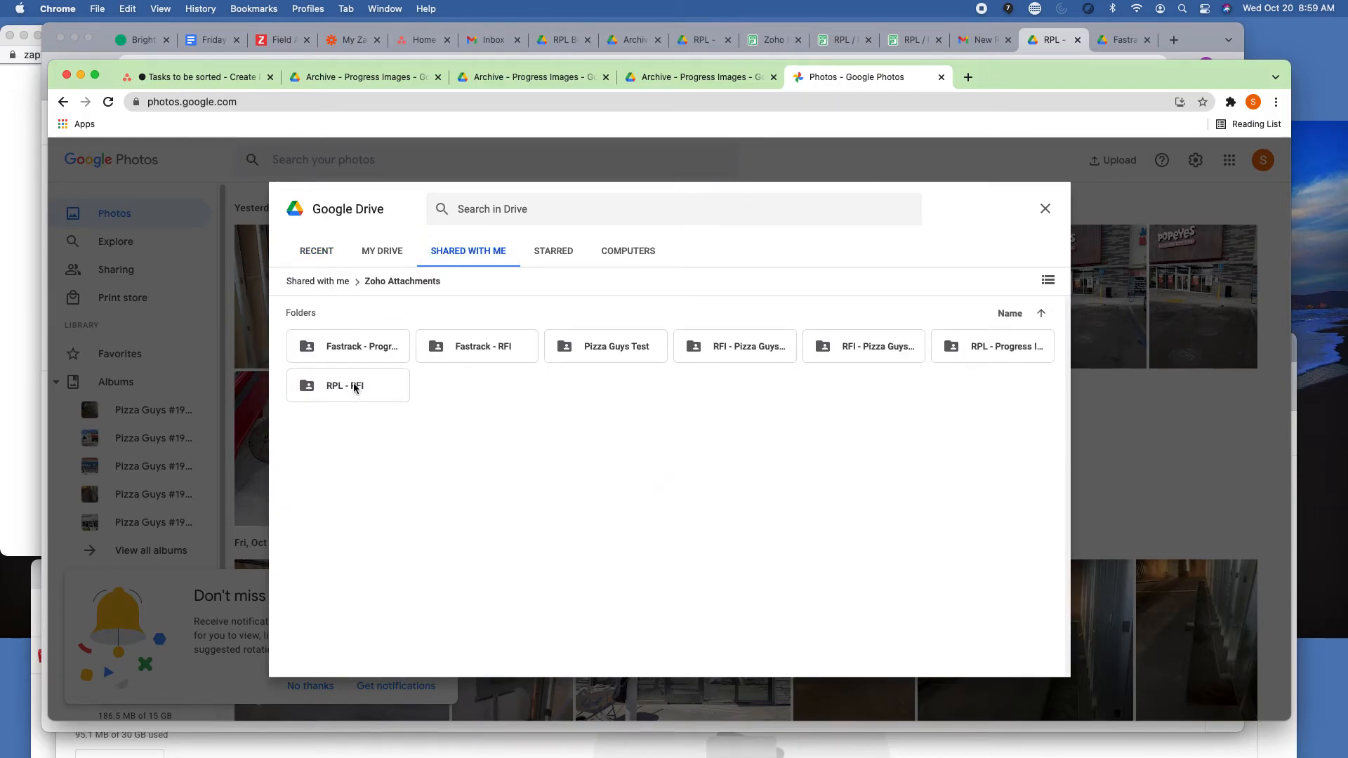
click(385, 253)
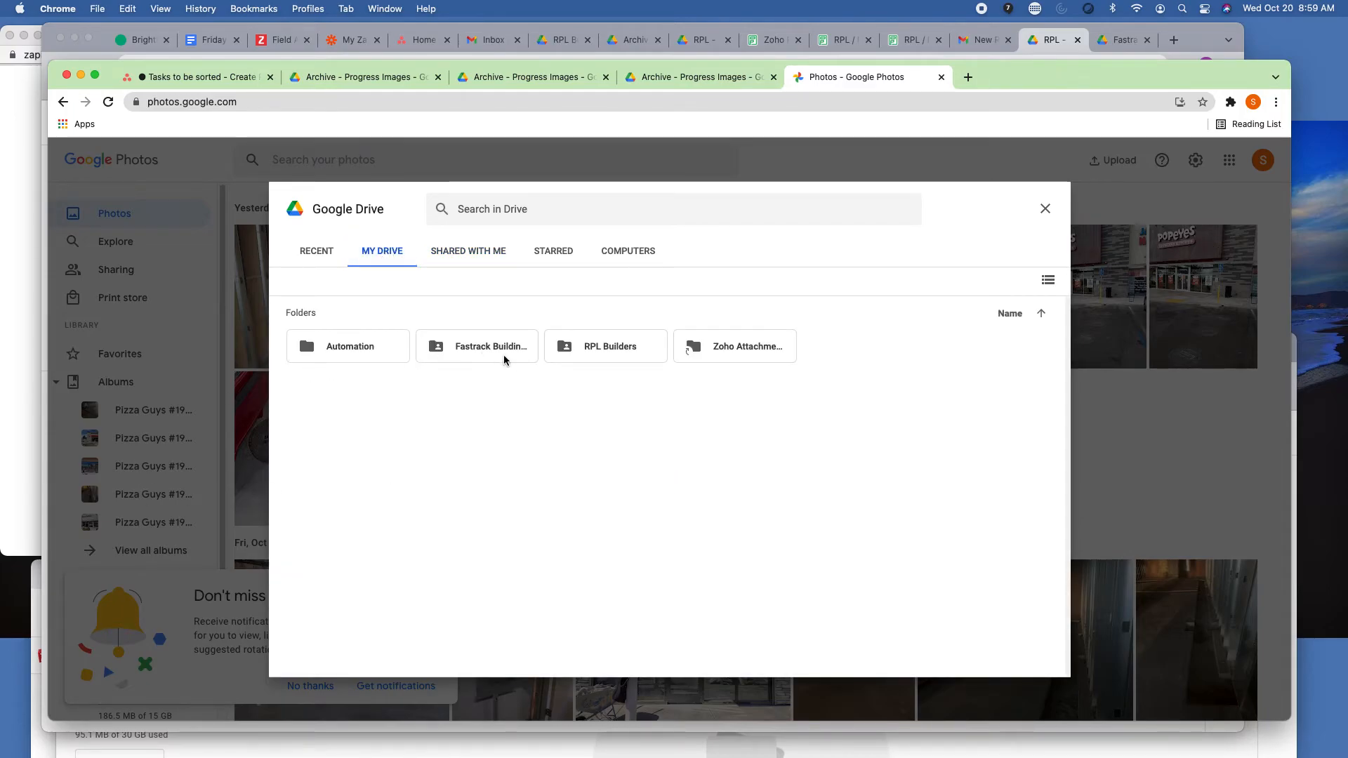
double_click(596, 354)
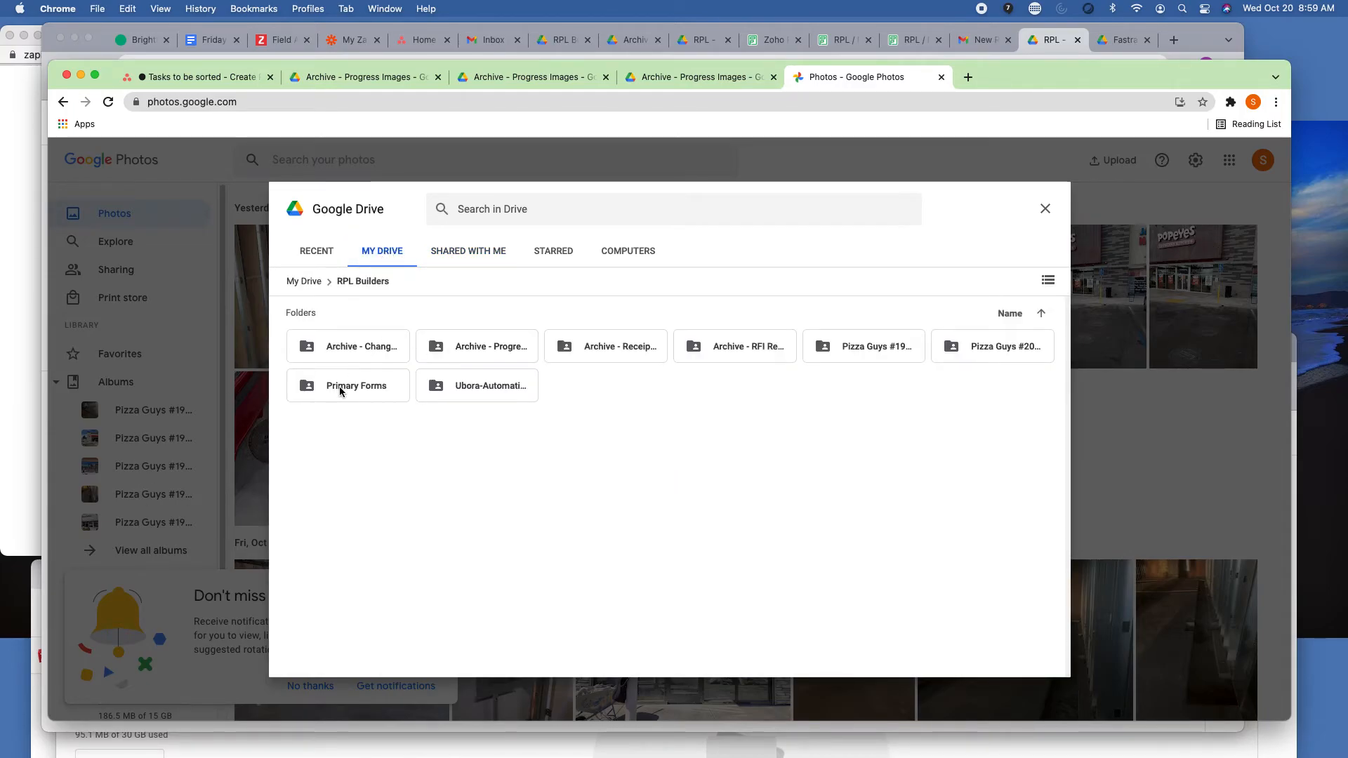
double_click(499, 351)
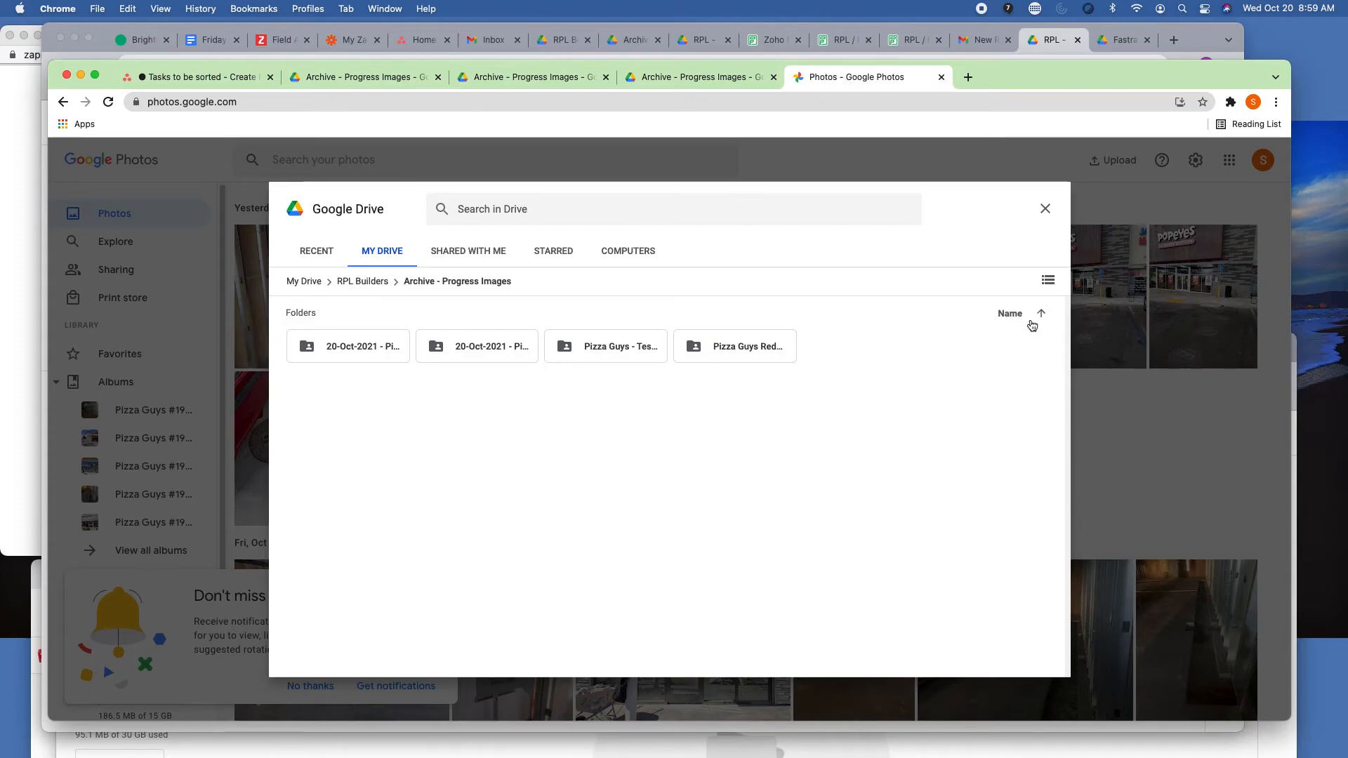
Show the archive folders as a list sorted by last modified.
click(1048, 280)
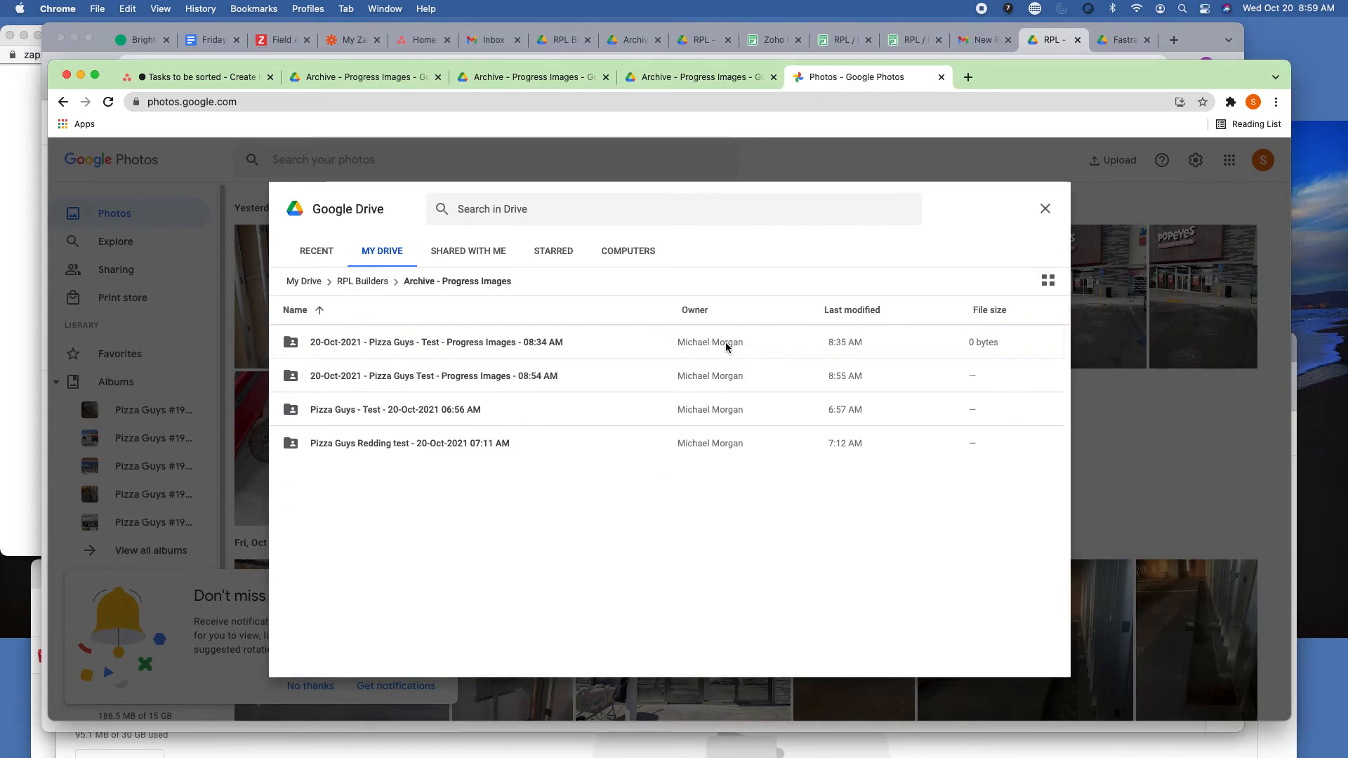
click(888, 313)
click(888, 350)
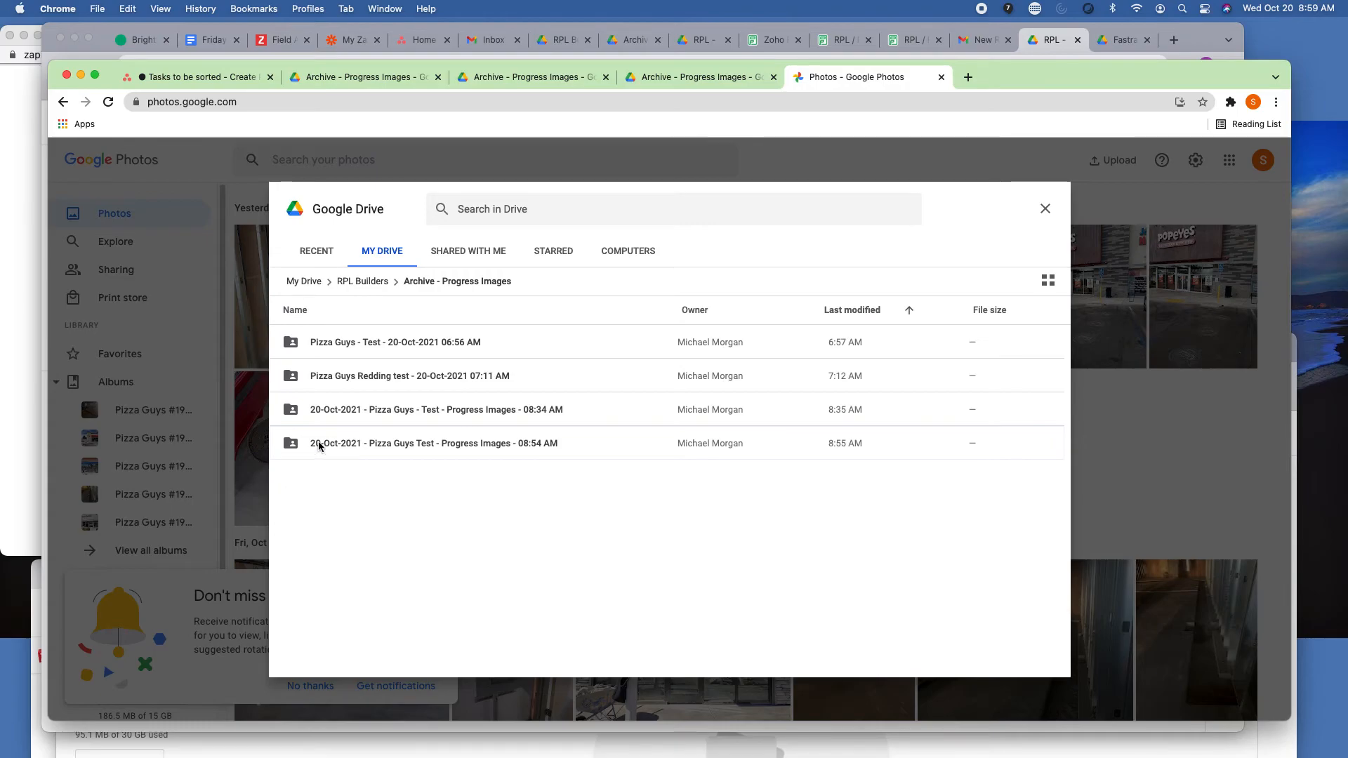
Upload all images from the 20-Oct-2021 - Pizza Guys Test - Progress Images - 08:54 AM folder and decline the notifications offer.
double_click(319, 443)
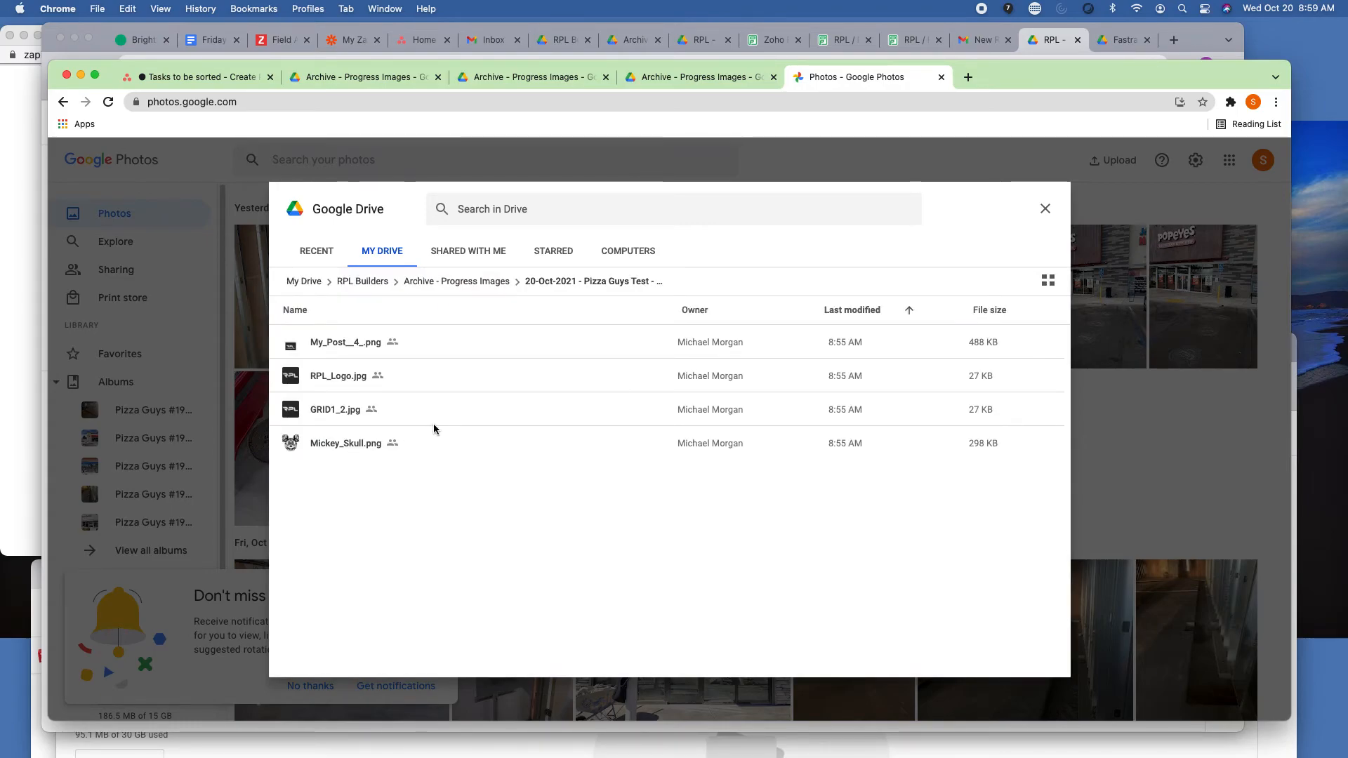
click(445, 379)
key(super+a)
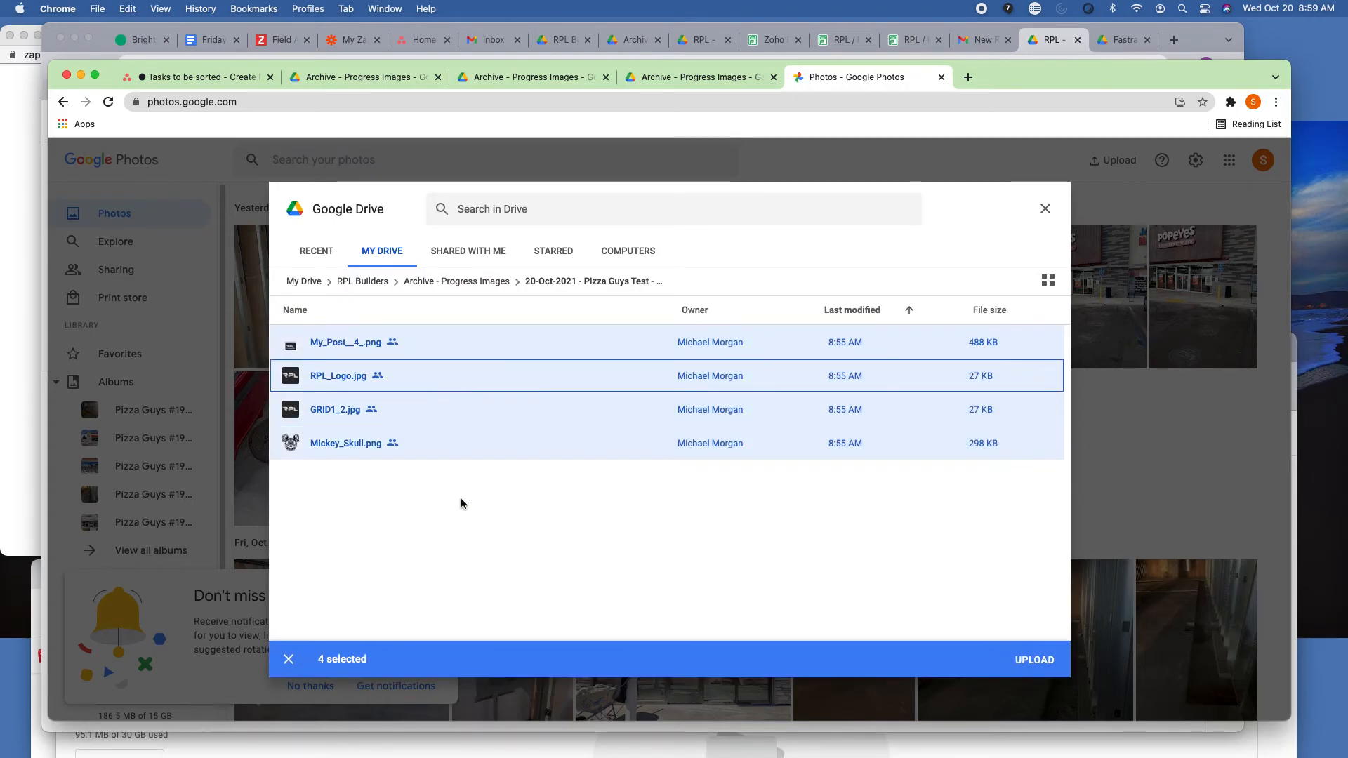
click(1034, 660)
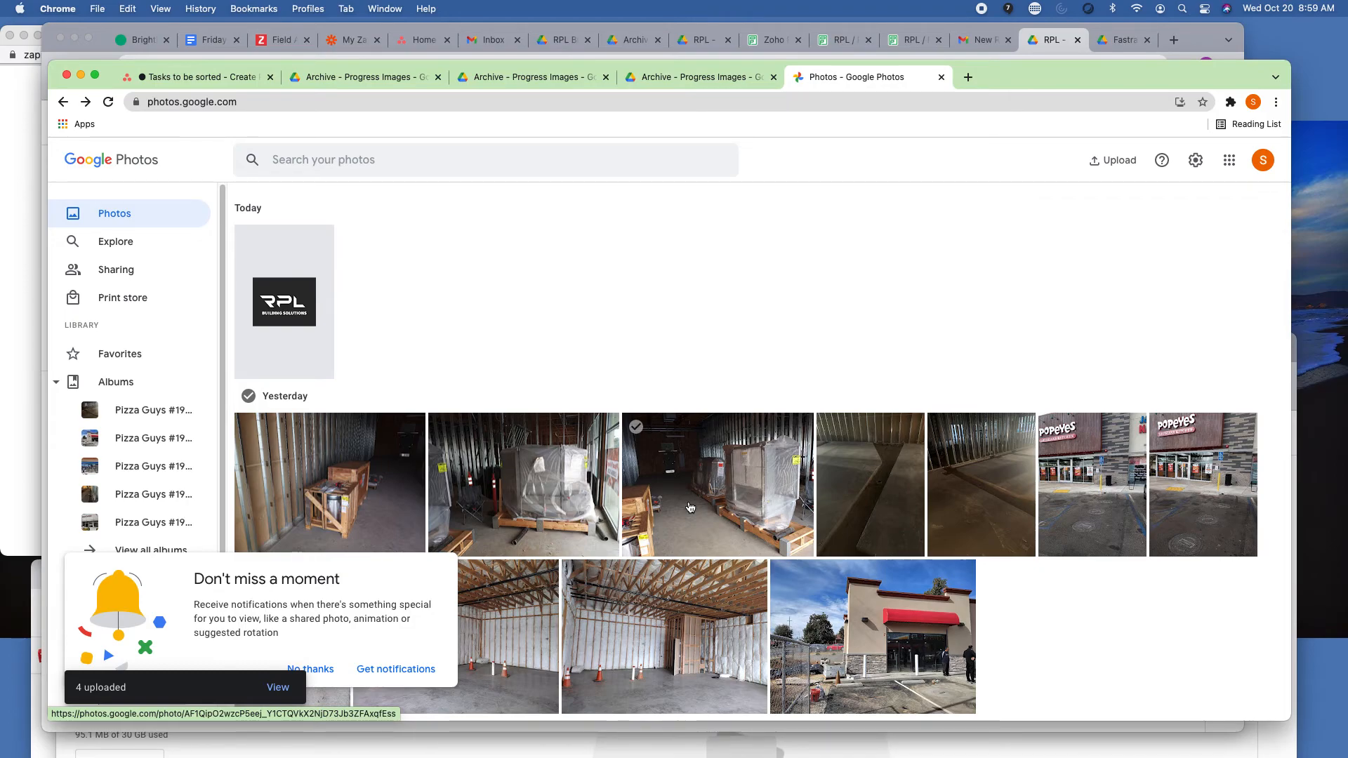
click(308, 683)
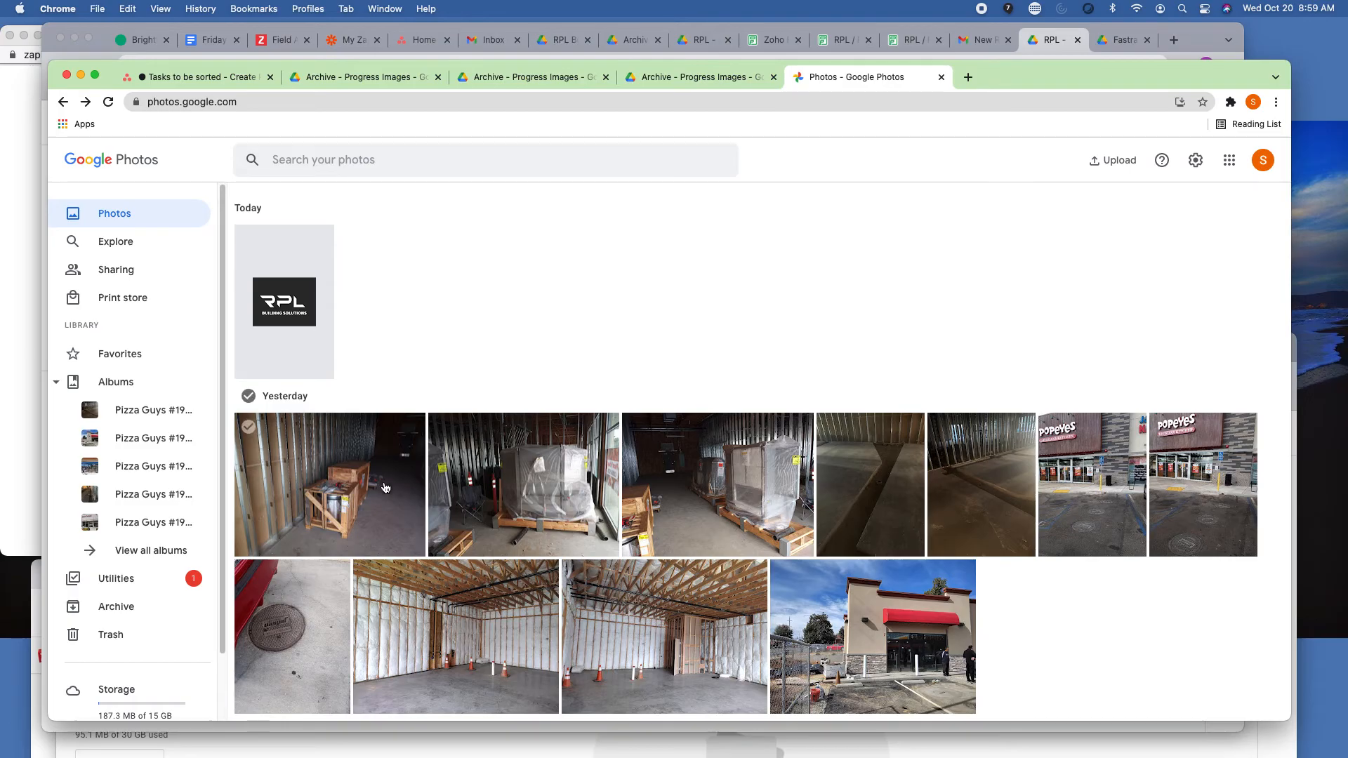
Look through the library for today's uploads, view the RPL logo image full size and return to the library.
scroll(385, 485, down, 10)
scroll(385, 478, up, 10)
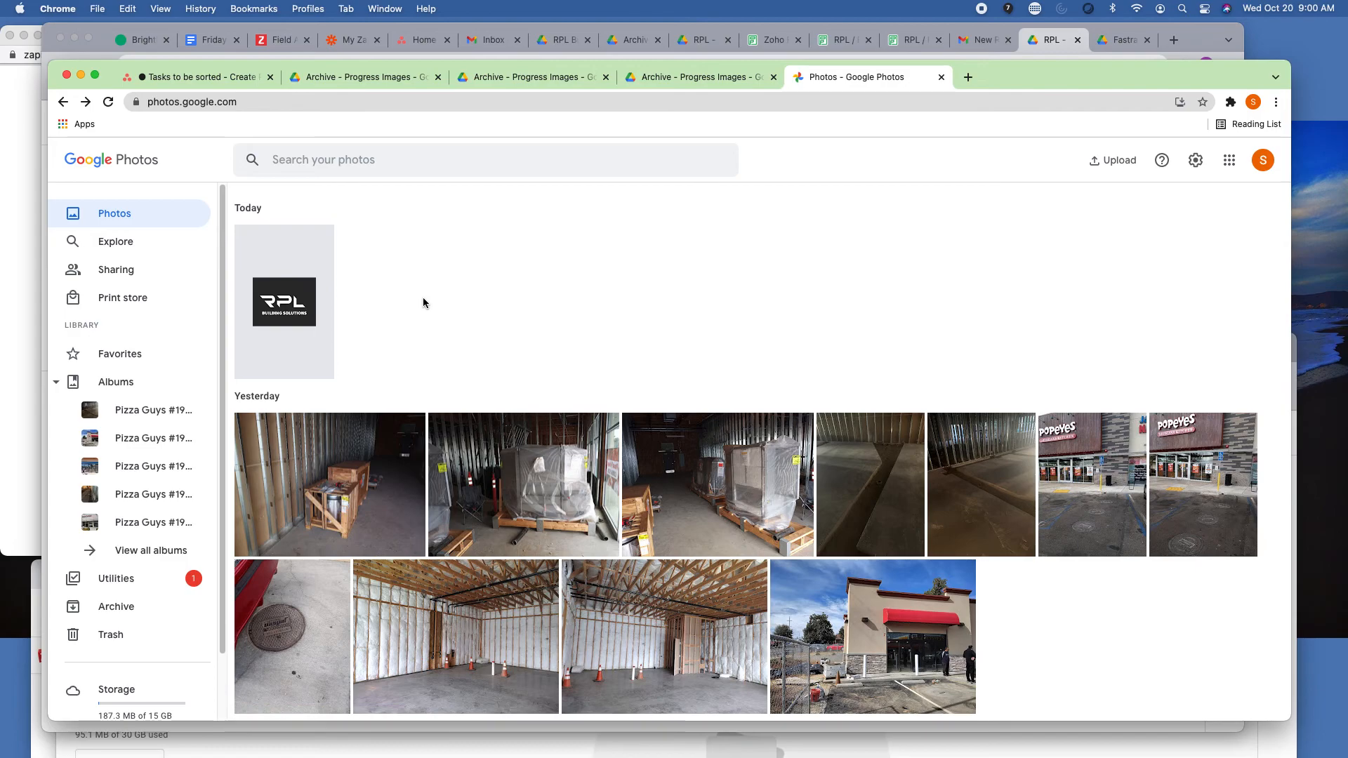
right_click(287, 294)
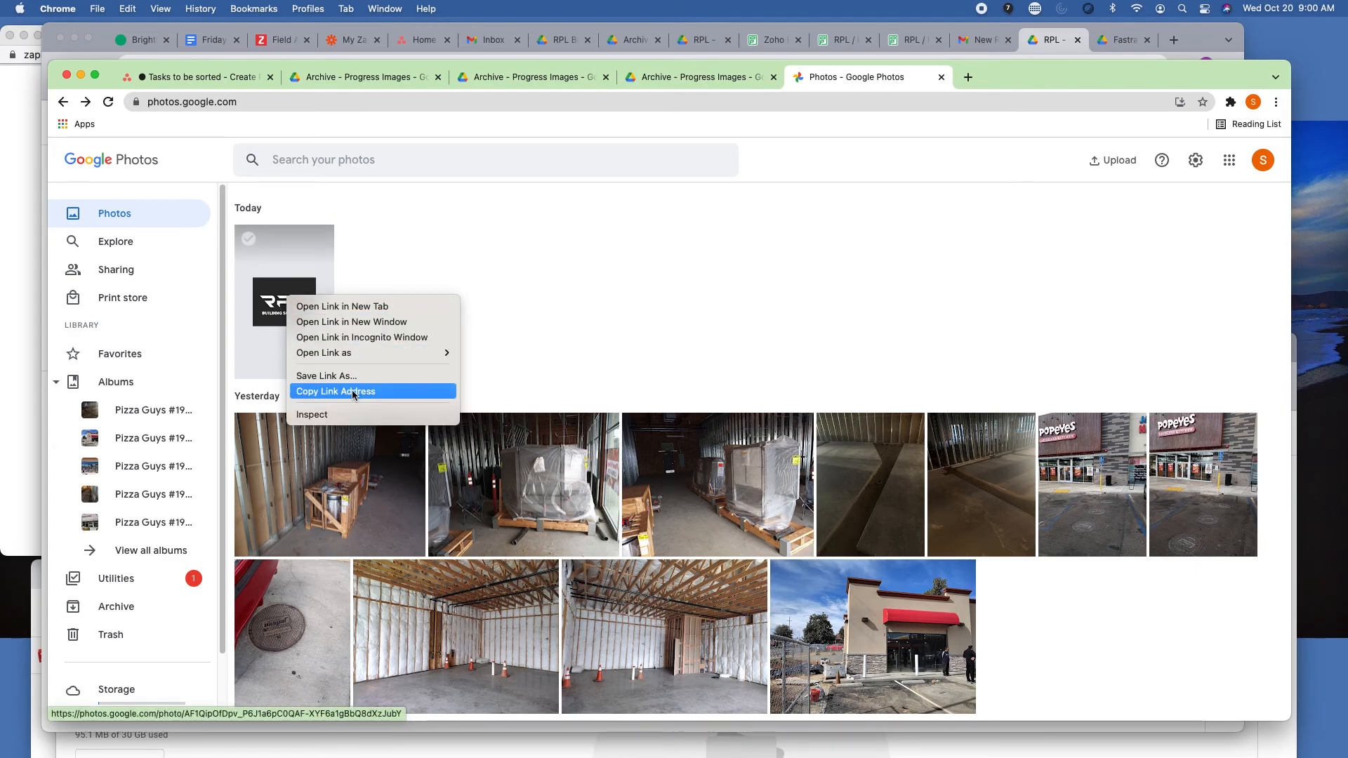
click(549, 309)
click(311, 279)
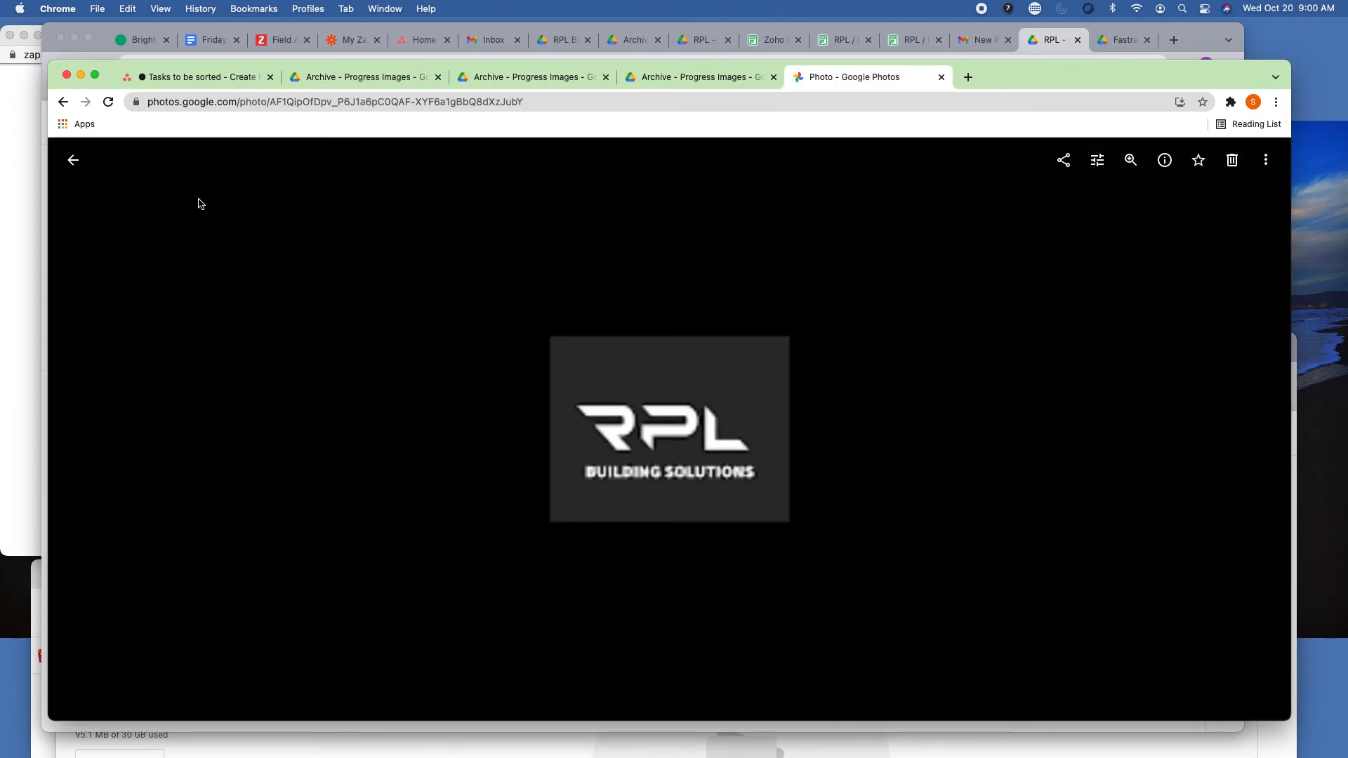
click(64, 161)
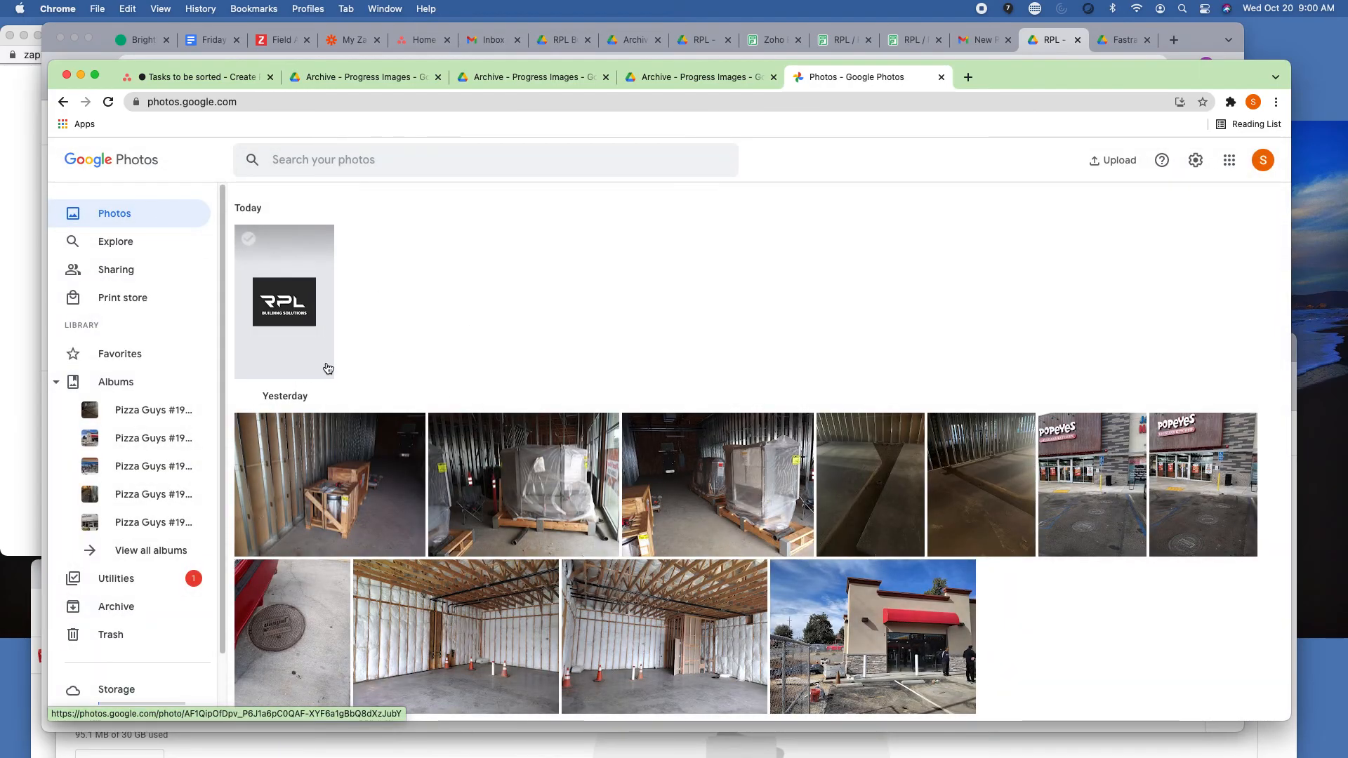